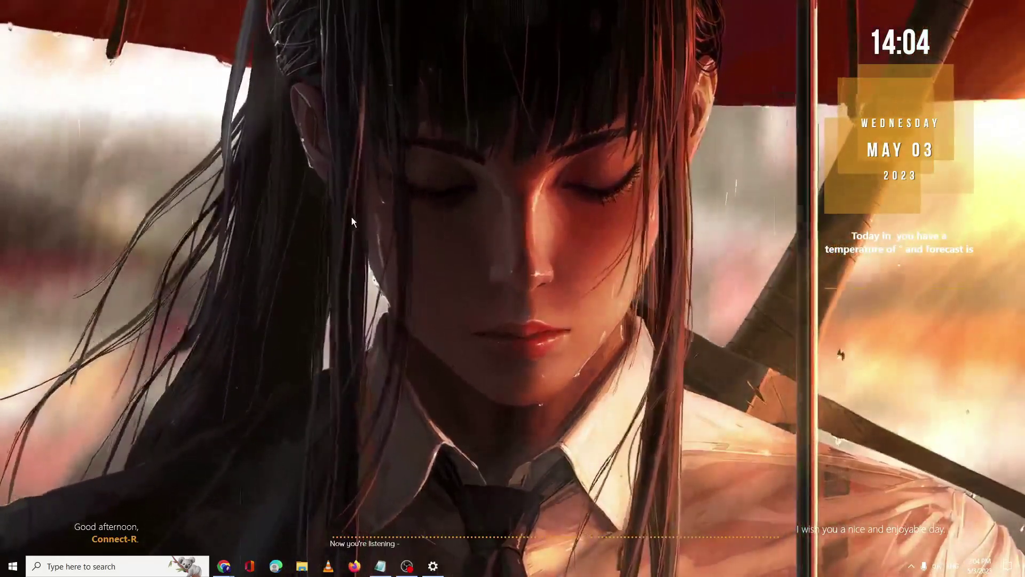
- Auto-search for a newer AMD Radeon(TM) Graphics driver in Device Manager; the best driver is already installed
{"action": "right_click", "coordinate": [20, 568]}
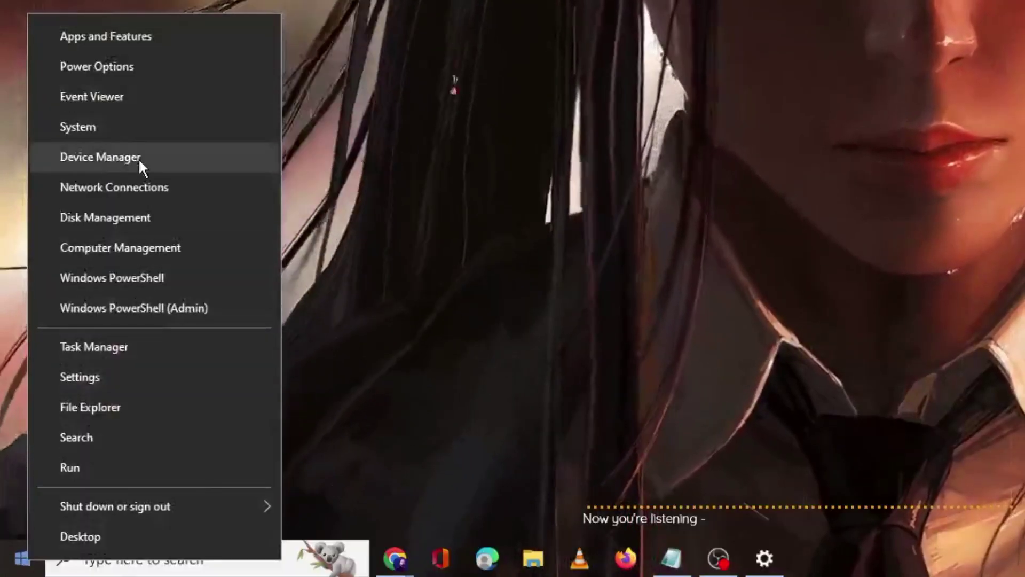
{"action": "left_click", "coordinate": [138, 158]}
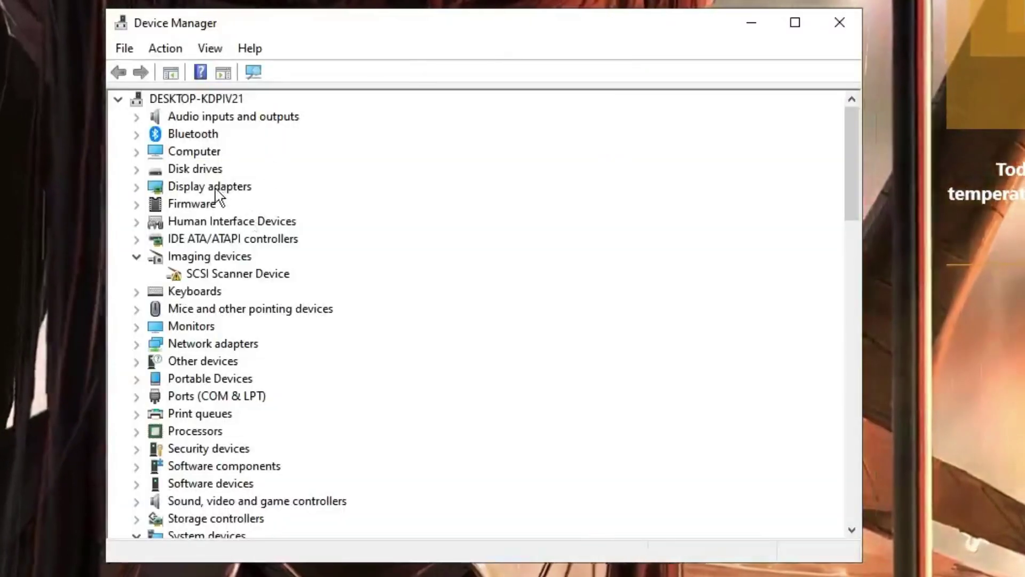
{"action": "double_click", "coordinate": [216, 187]}
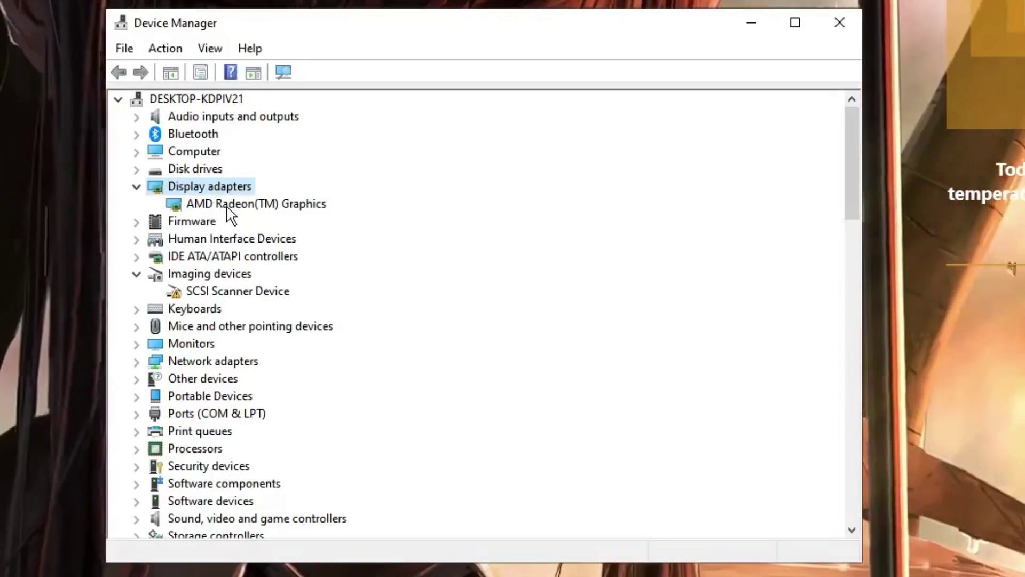
{"action": "left_click", "coordinate": [228, 209]}
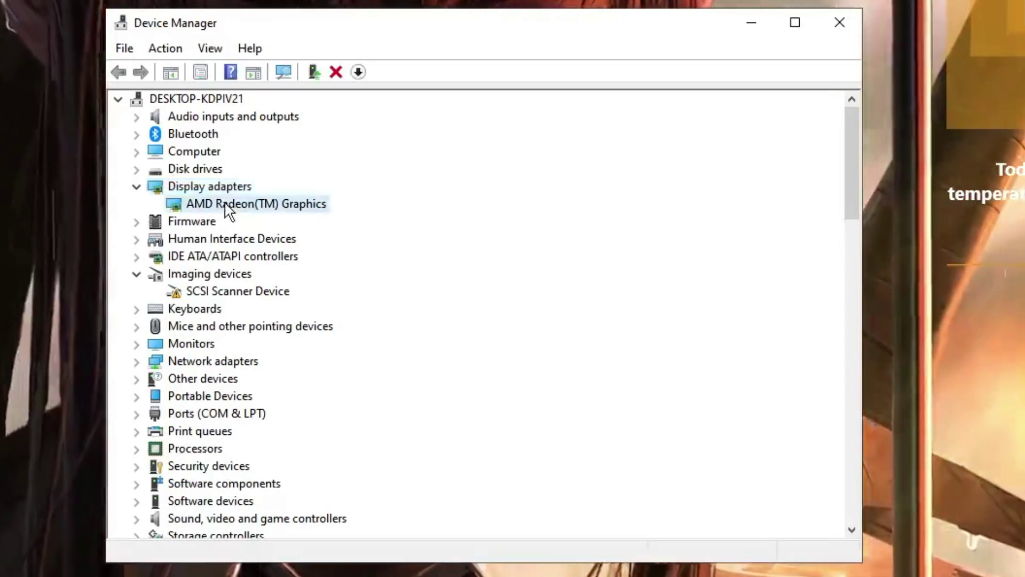
{"action": "right_click", "coordinate": [241, 204]}
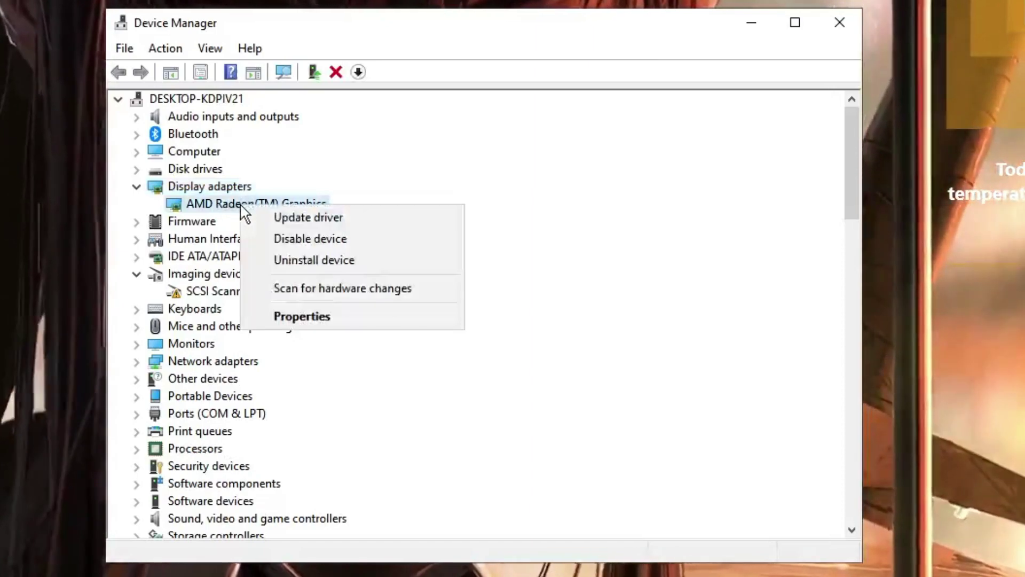
{"action": "left_click", "coordinate": [297, 218]}
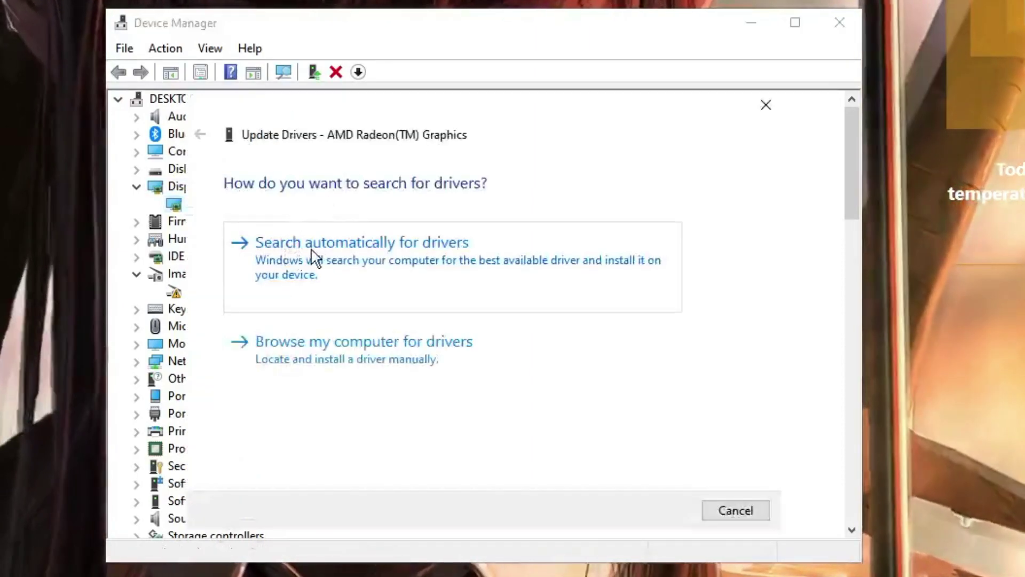
{"action": "left_click", "coordinate": [331, 260]}
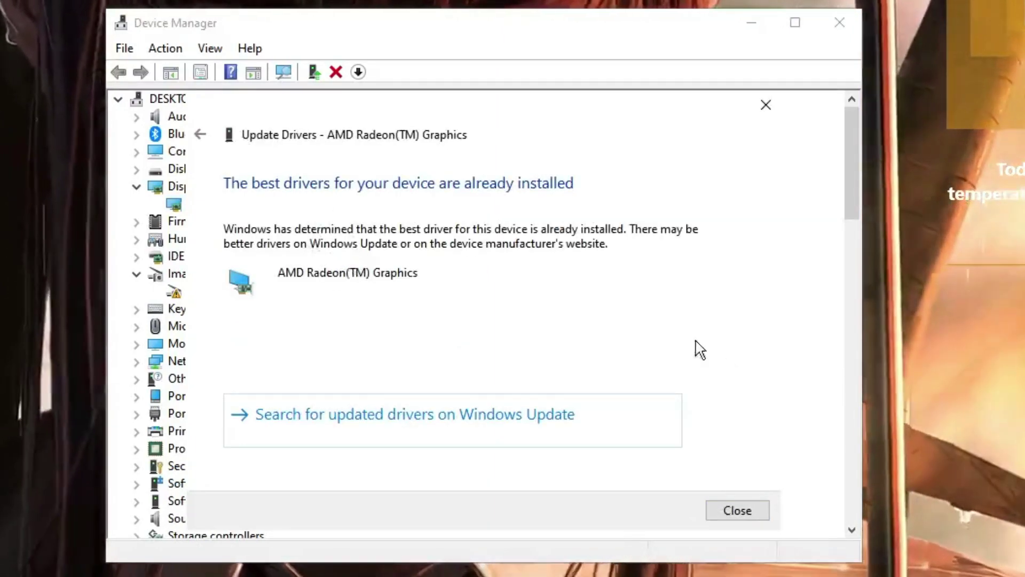
{"action": "left_click", "coordinate": [741, 510]}
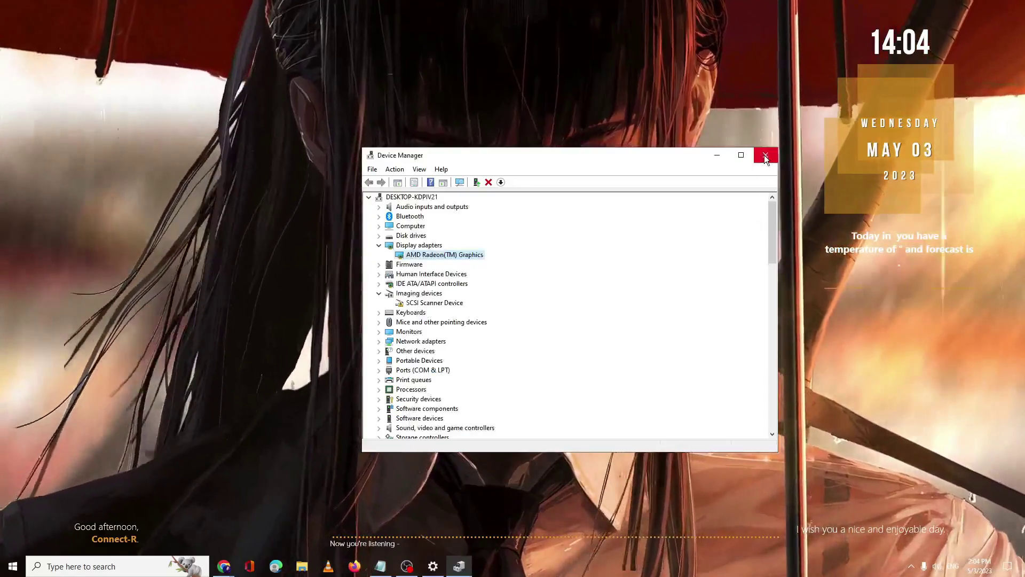
- Close Device Manager and run %localappdata% to open the AppData Local folder
{"action": "left_click", "coordinate": [764, 155]}
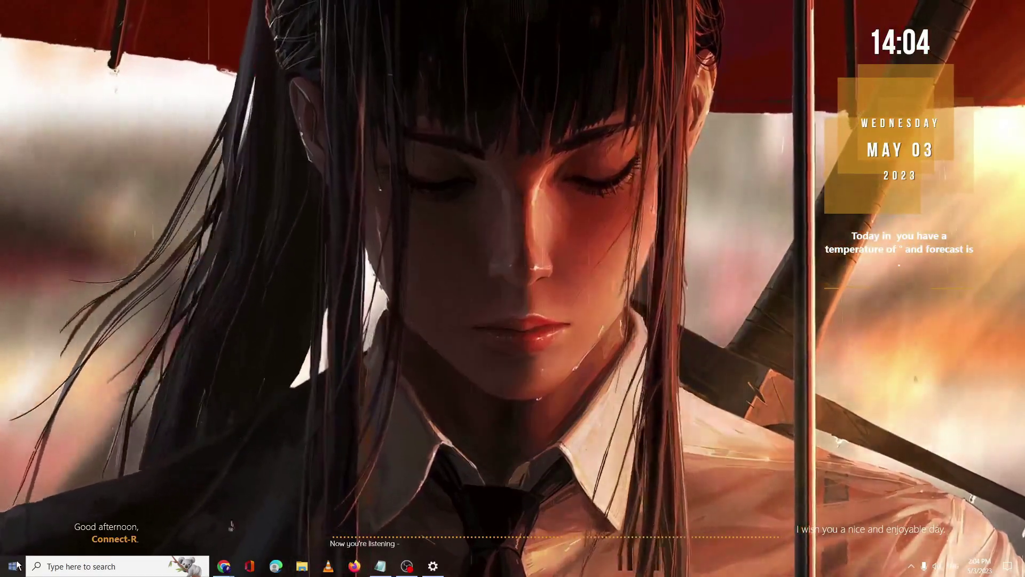
{"action": "left_click", "coordinate": [18, 564]}
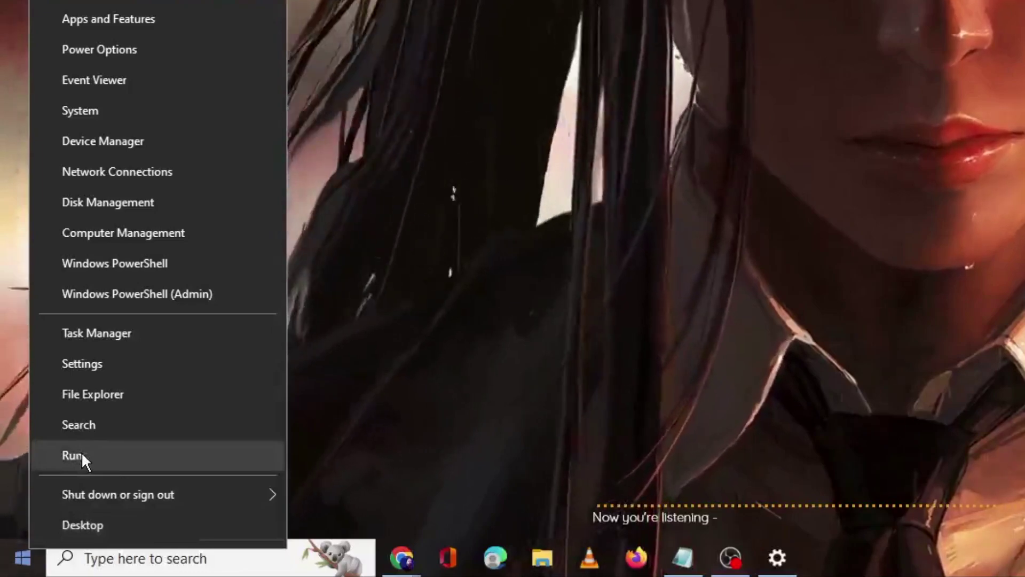
{"action": "left_click", "coordinate": [81, 452]}
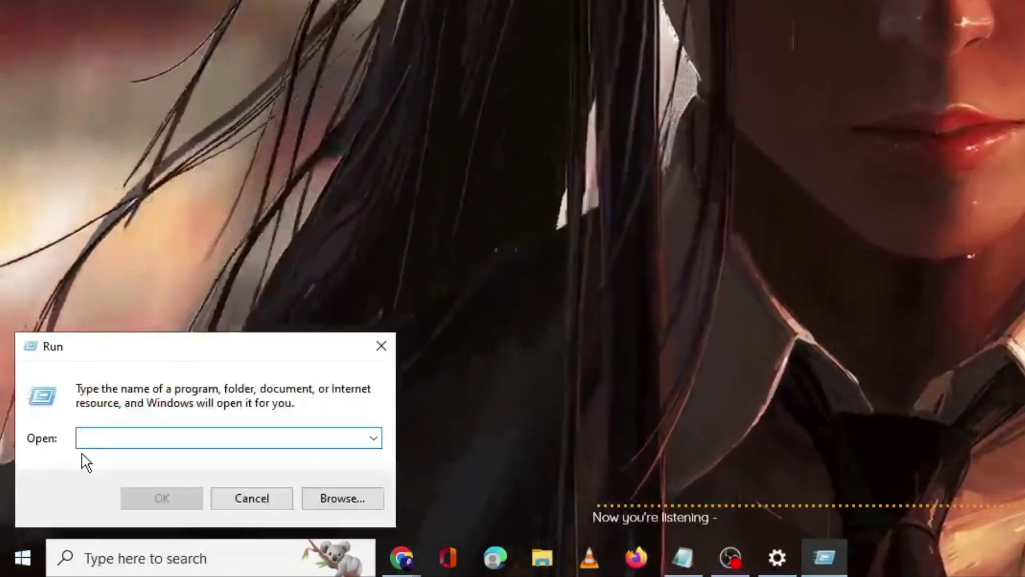
{"action": "type", "text": "%local"}
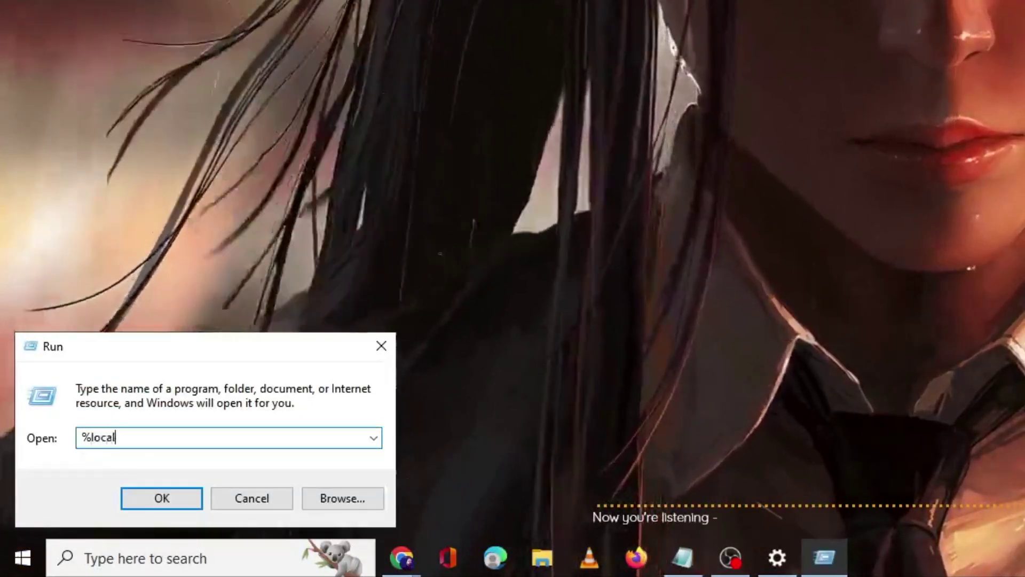
{"action": "type", "text": "appdata%"}
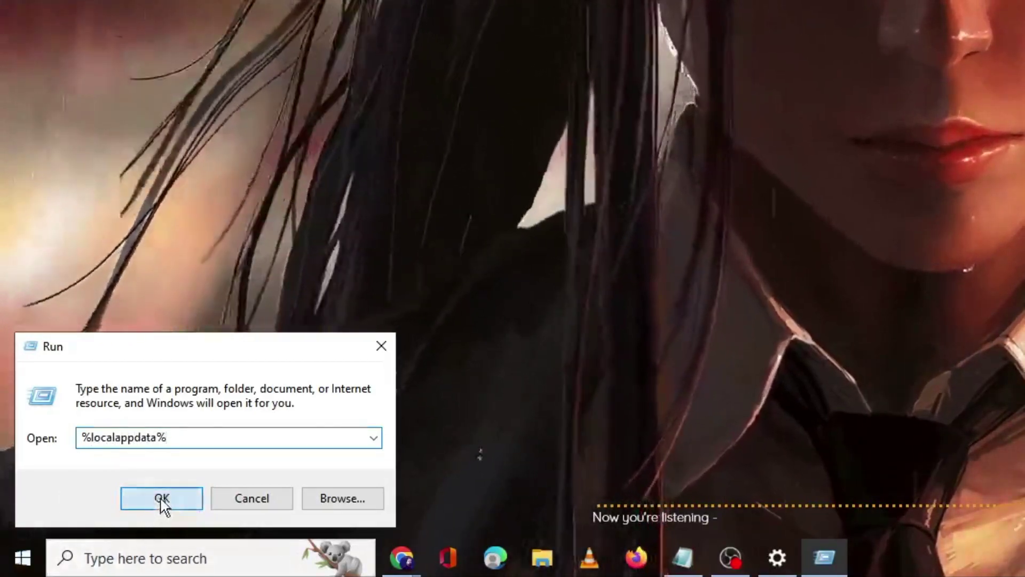
{"action": "left_click", "coordinate": [162, 498]}
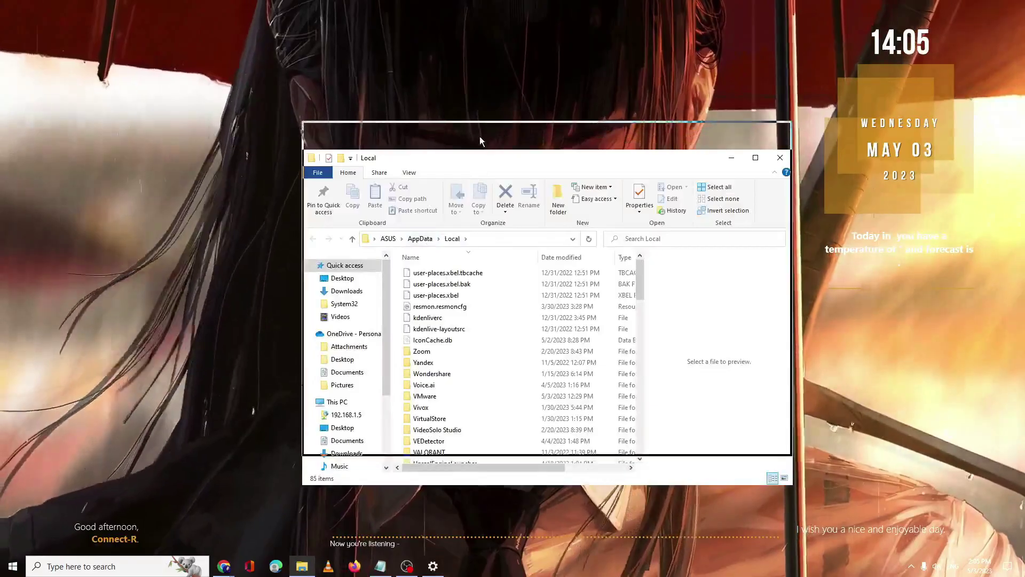
- Open the Temp folder inside the local AppData folder
{"action": "left_click", "coordinate": [445, 373]}
{"action": "scroll", "coordinate": [446, 374], "scroll_direction": "down", "scroll_amount": 1}
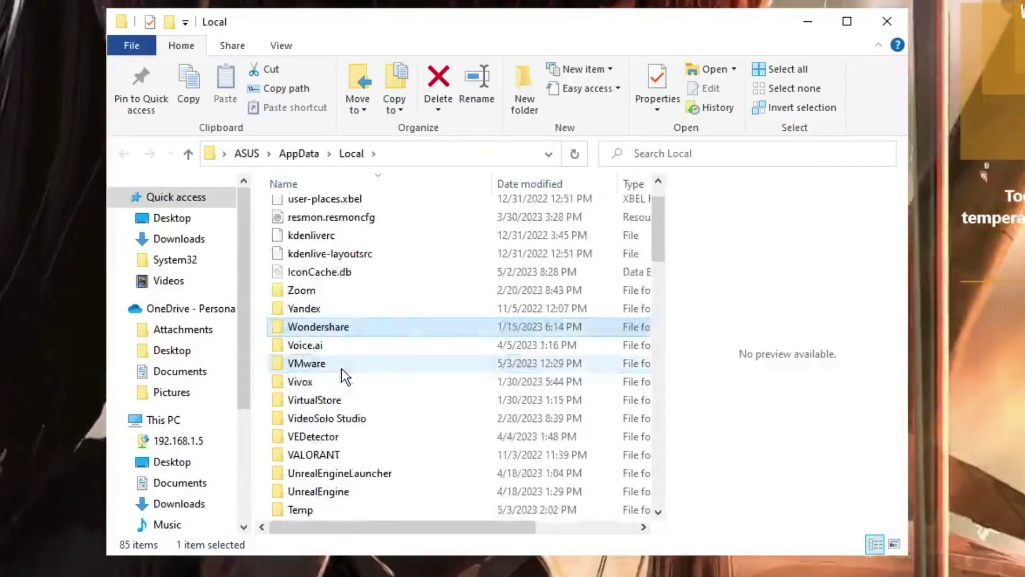
{"action": "scroll", "coordinate": [342, 369], "scroll_direction": "down", "scroll_amount": 1}
{"action": "left_click", "coordinate": [309, 454]}
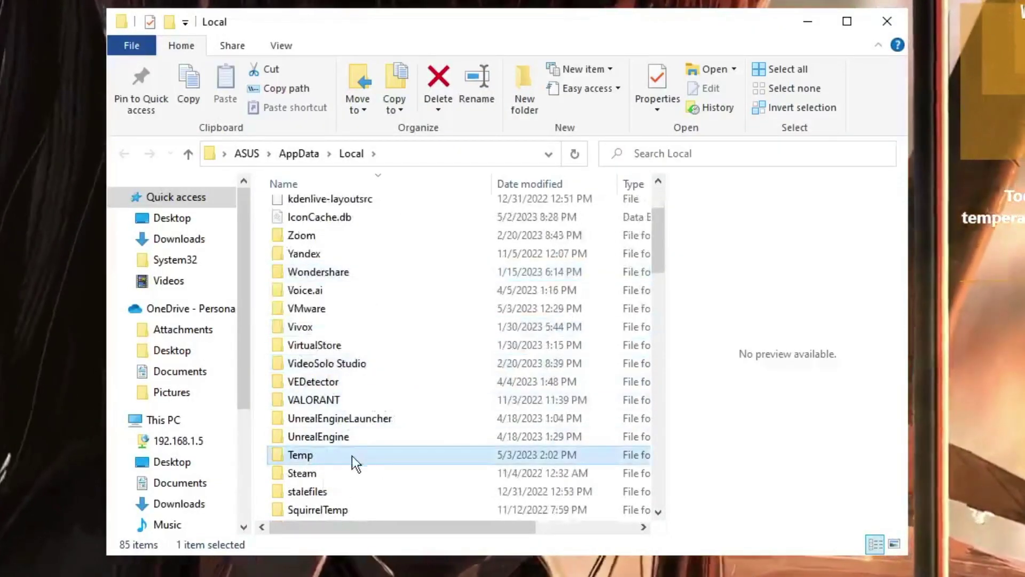
{"action": "double_click", "coordinate": [319, 457]}
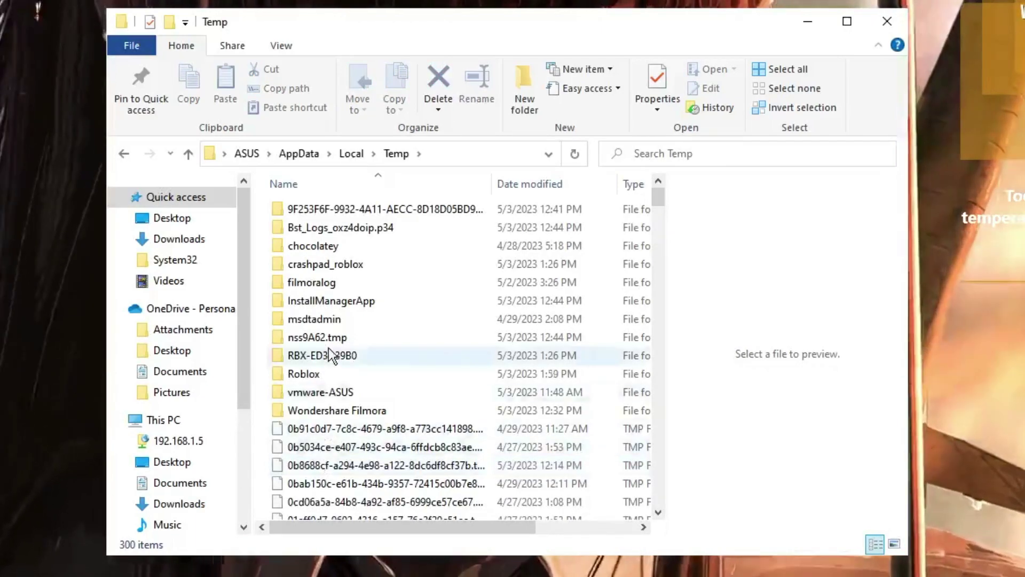
- Delete the Roblox folder from Temp and close the Explorer window
{"action": "left_click", "coordinate": [318, 375]}
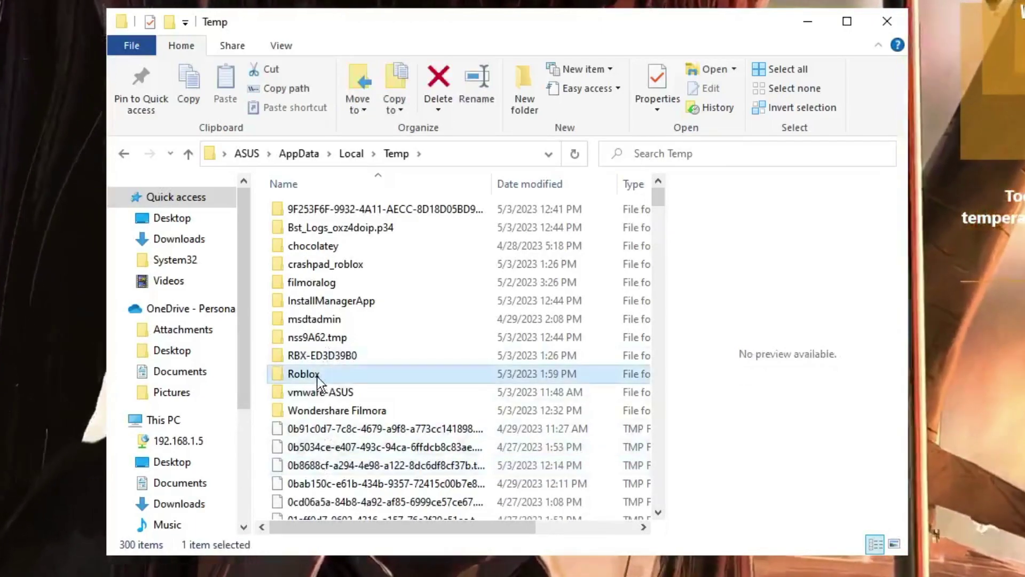
{"action": "right_click", "coordinate": [322, 373]}
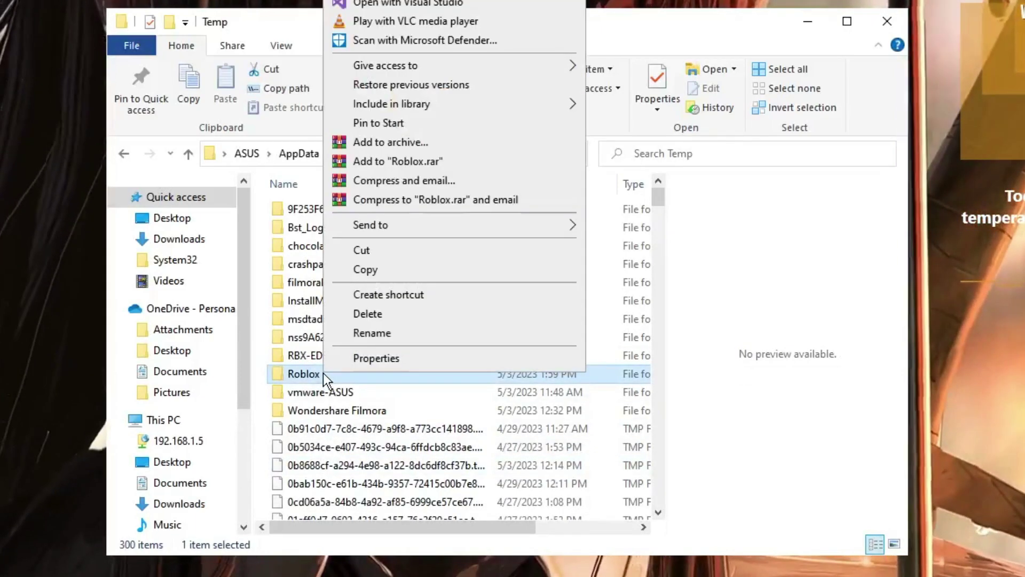
{"action": "left_click", "coordinate": [380, 318]}
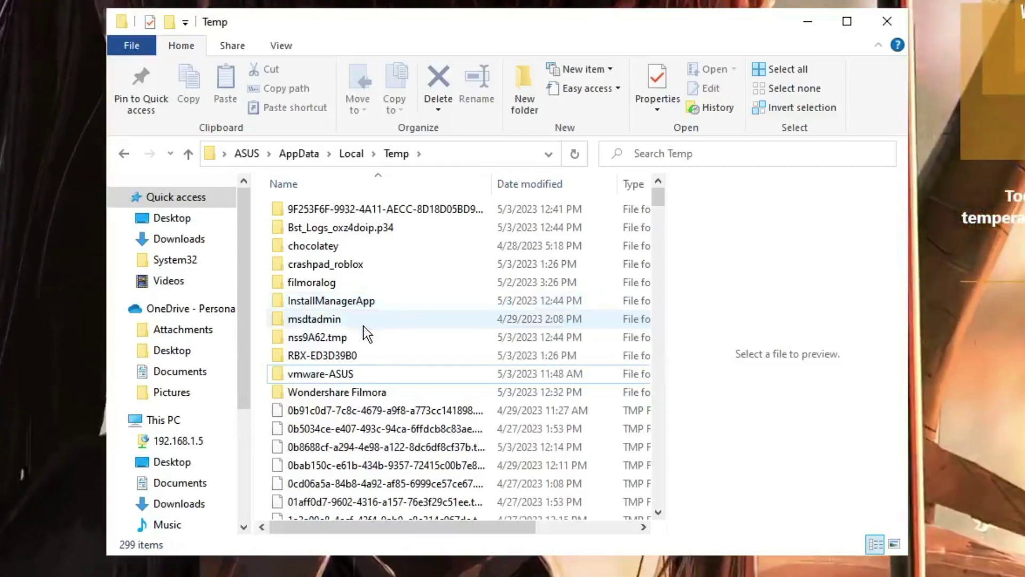
{"action": "left_click", "coordinate": [363, 322]}
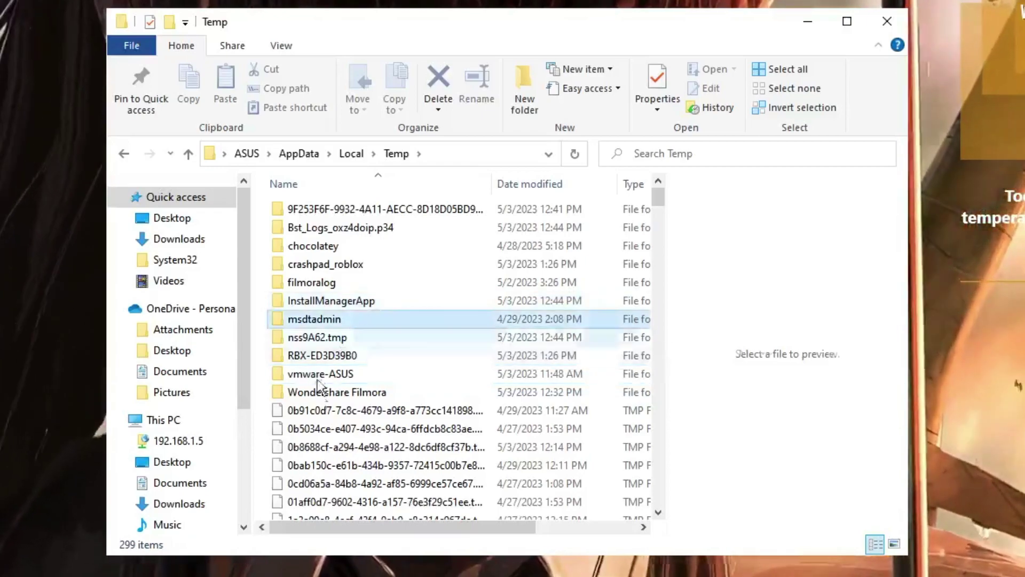
{"action": "left_click", "coordinate": [883, 27]}
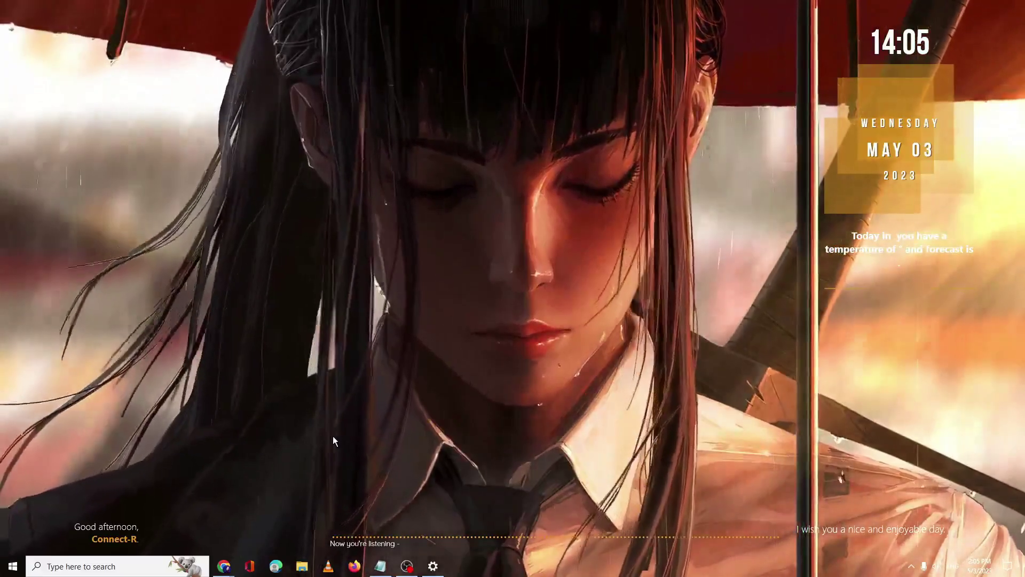
- In Chrome settings, go to Privacy and security's cookies page and list all site data
{"action": "mouse_move", "coordinate": [224, 566]}
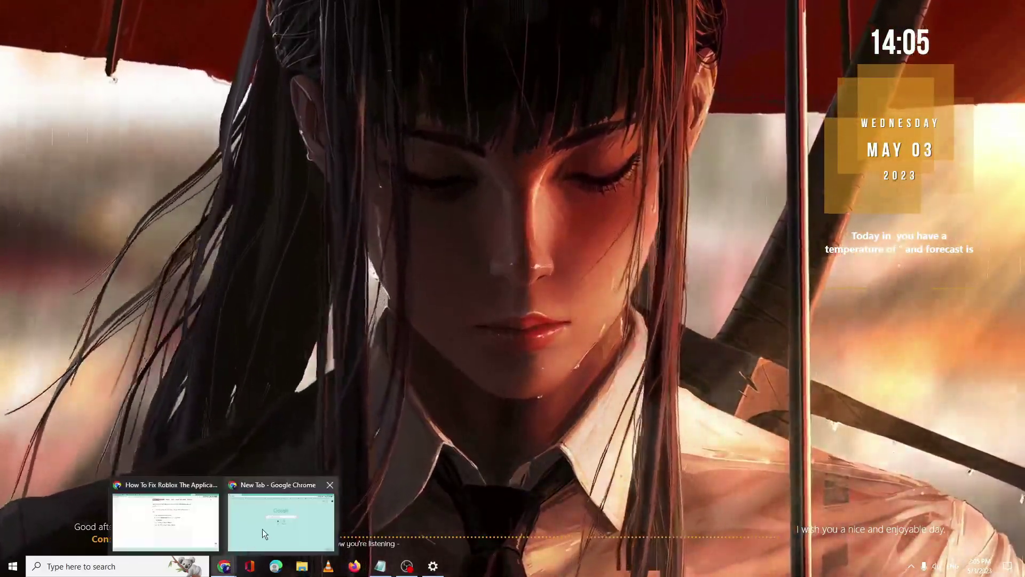
{"action": "left_click", "coordinate": [264, 527]}
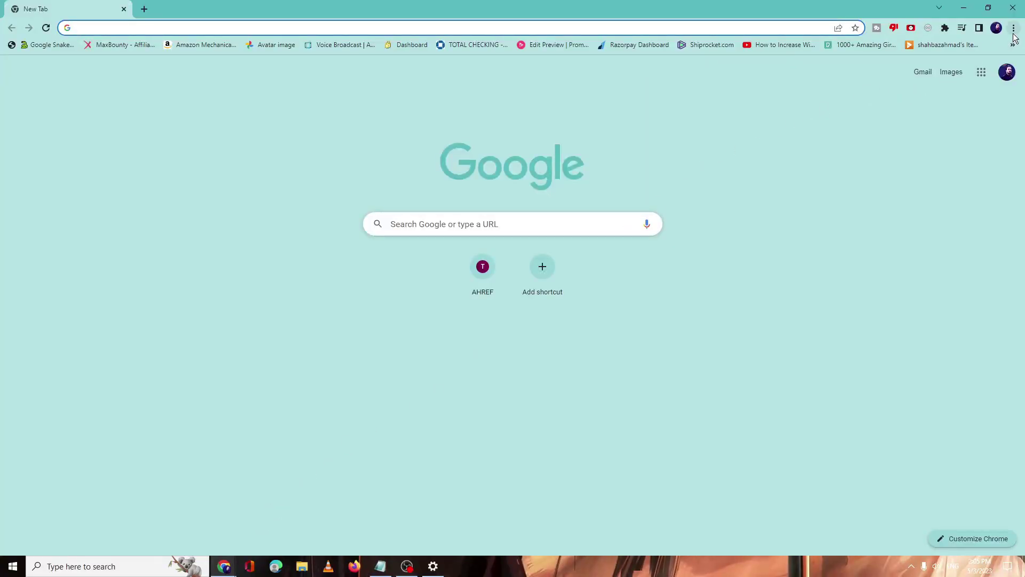
{"action": "left_click", "coordinate": [1014, 30]}
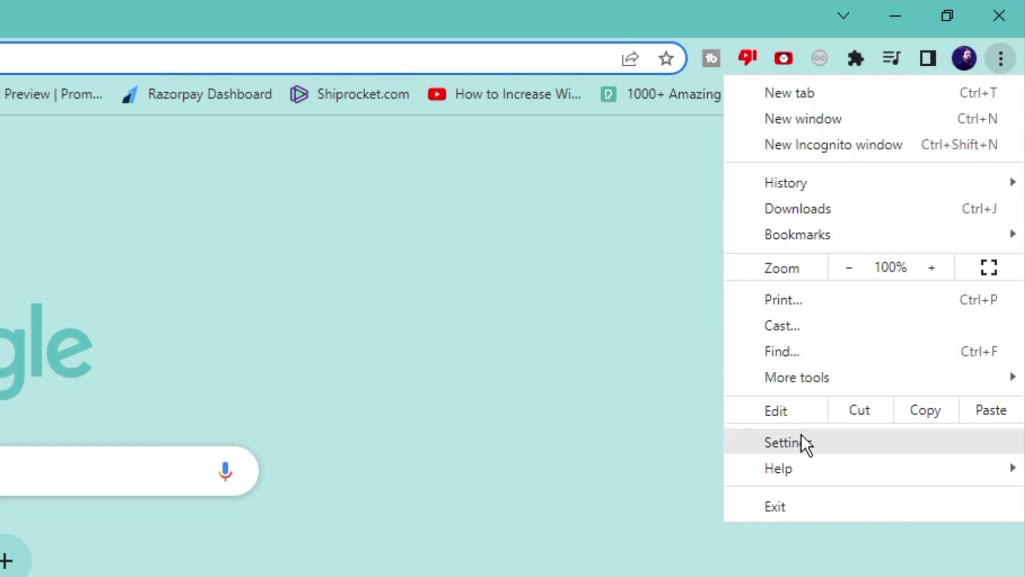
{"action": "left_click", "coordinate": [801, 434]}
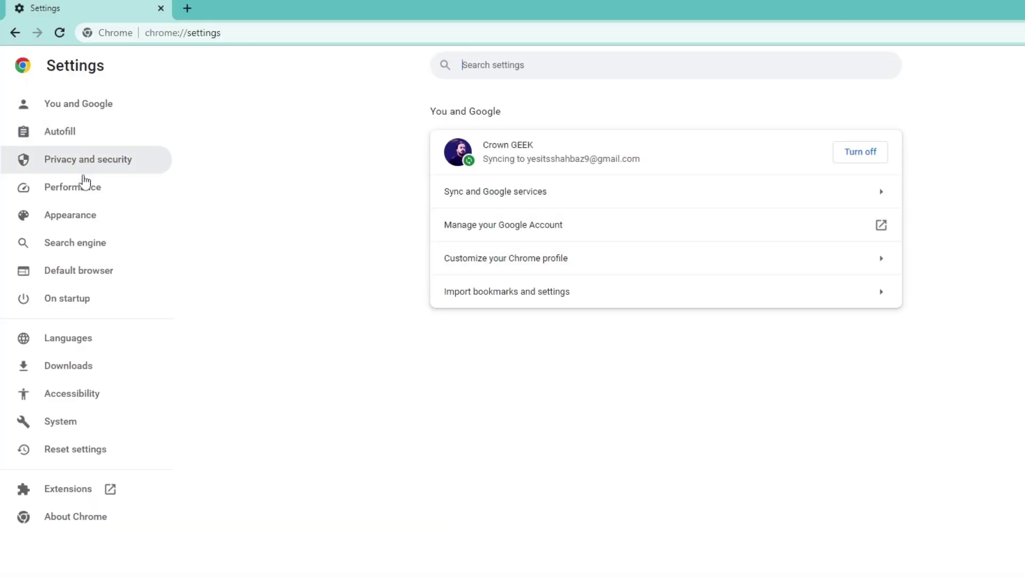
{"action": "left_click", "coordinate": [125, 172]}
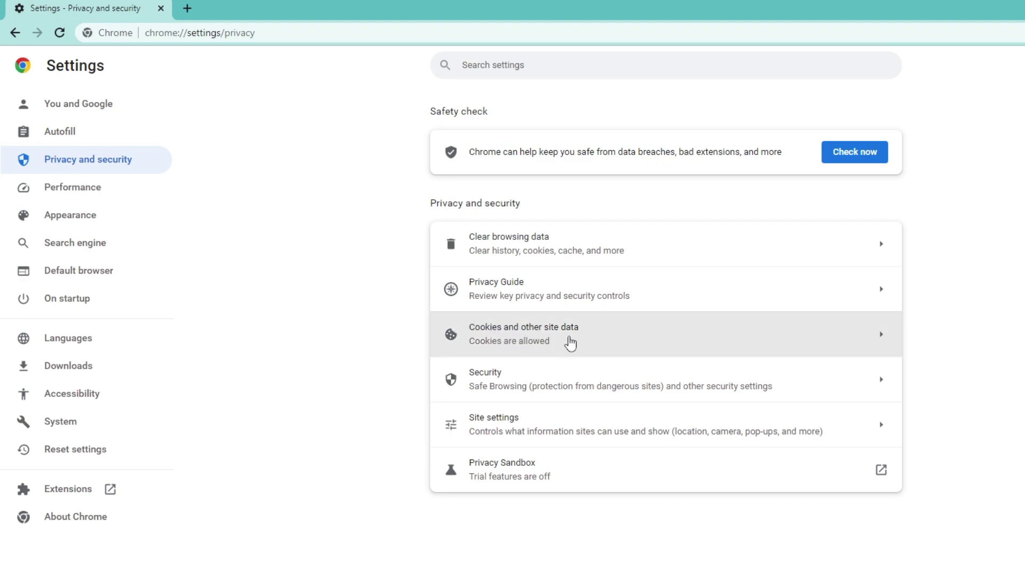
{"action": "left_click", "coordinate": [553, 336]}
{"action": "scroll", "coordinate": [552, 342], "scroll_direction": "down", "scroll_amount": 6}
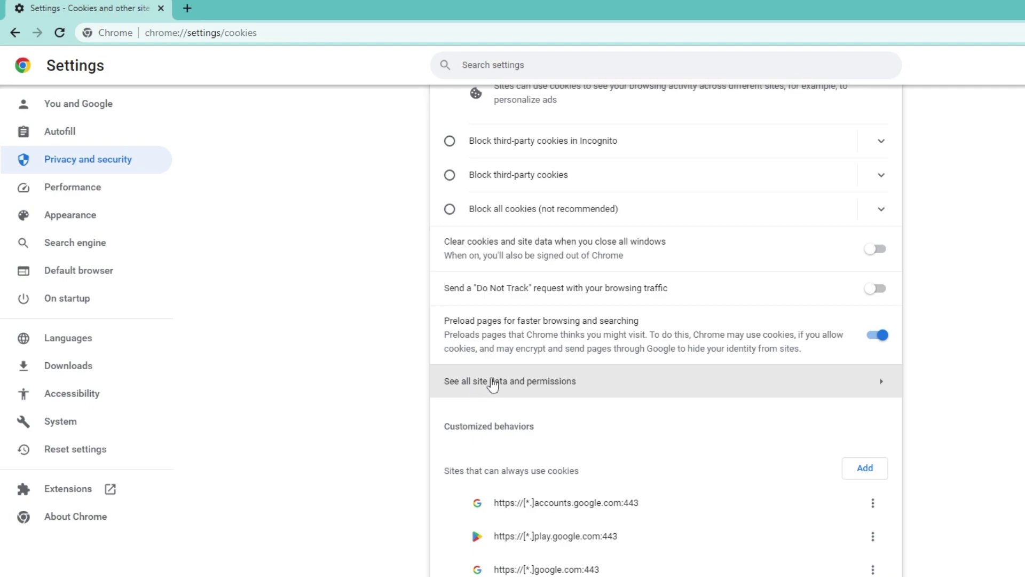
{"action": "left_click", "coordinate": [521, 382]}
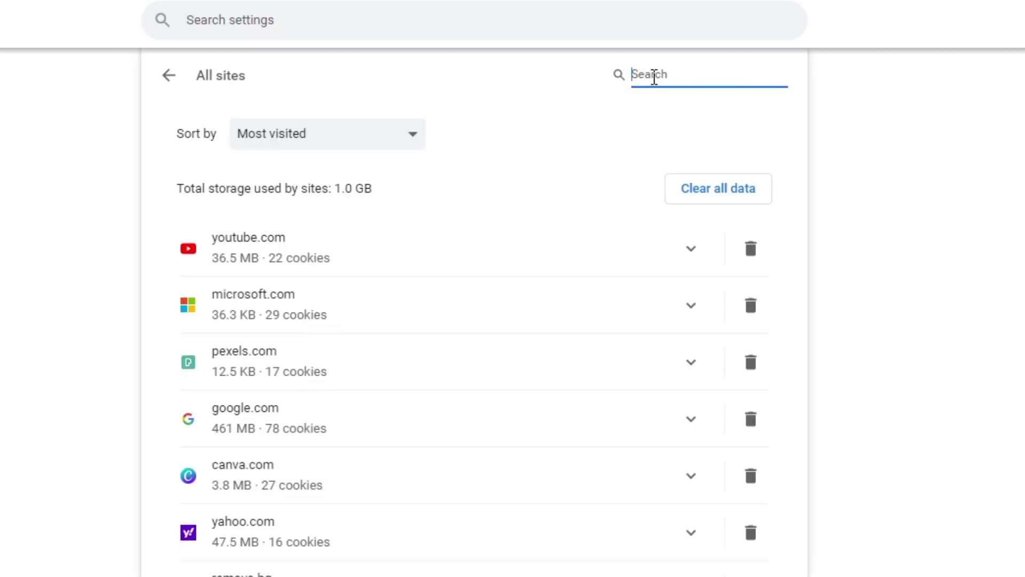
- Search 'roblo', clear roblox.com's stored data and permissions, and close Chrome
{"action": "left_click", "coordinate": [654, 77]}
{"action": "type", "text": "roblox"}
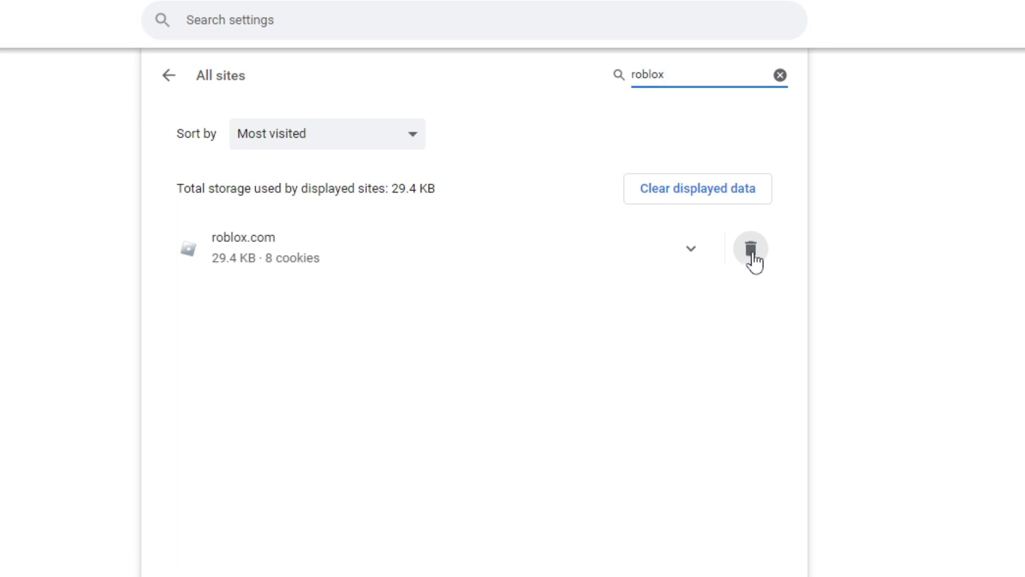
{"action": "left_click", "coordinate": [750, 249]}
{"action": "left_click", "coordinate": [674, 529]}
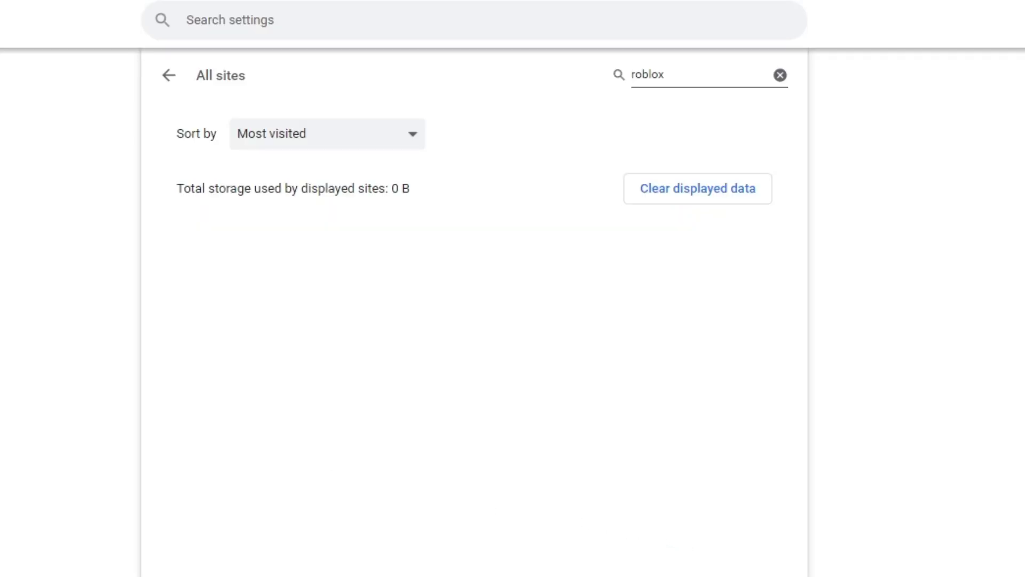
{"action": "left_click", "coordinate": [1013, 6]}
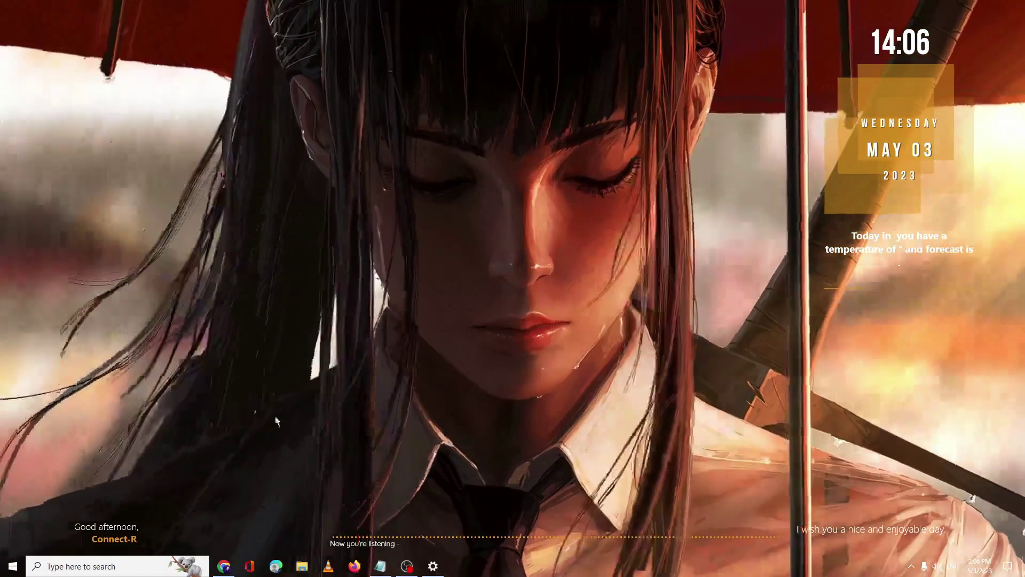
- Open Settings' Apps & features and filter the installed apps list by 'roblo'
{"action": "right_click", "coordinate": [12, 566]}
{"action": "mouse_move", "coordinate": [40, 528]}
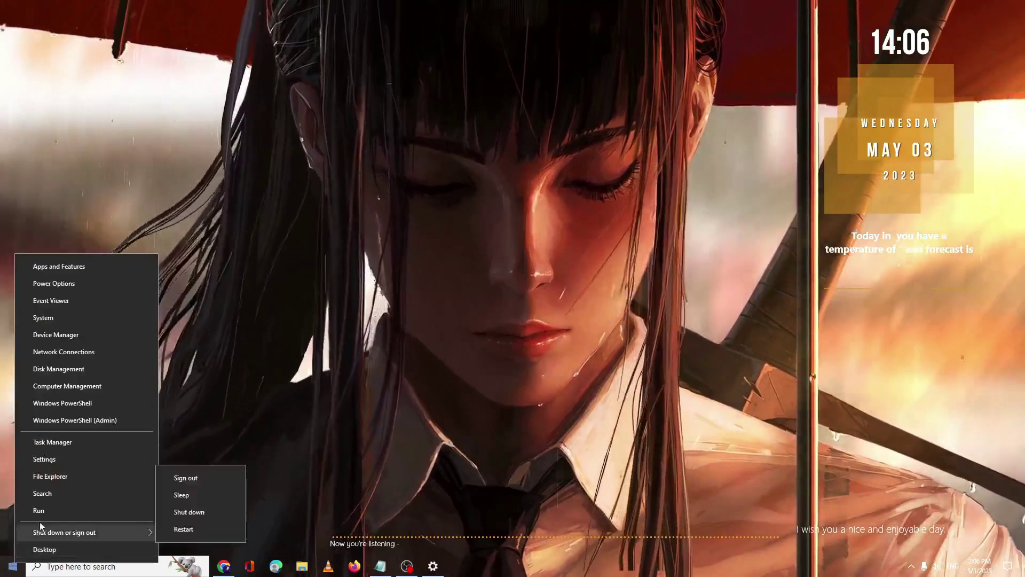
{"action": "left_click", "coordinate": [56, 460]}
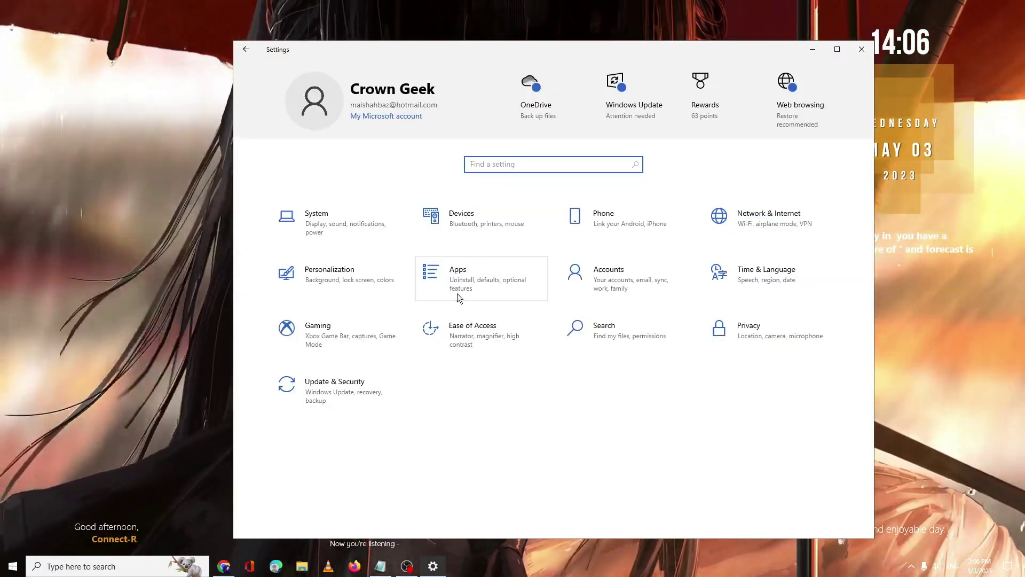
{"action": "left_click", "coordinate": [468, 284]}
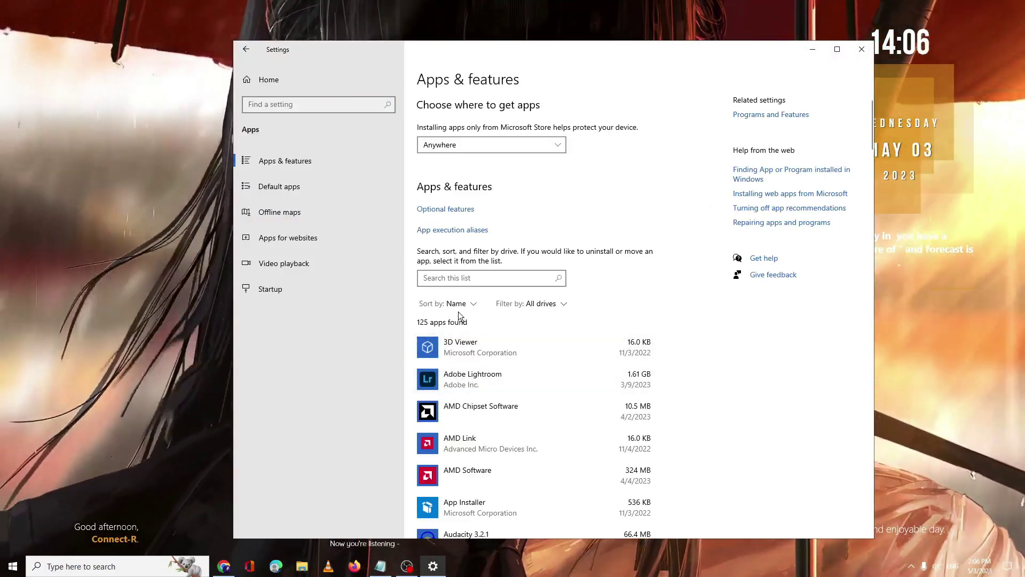
{"action": "left_click", "coordinate": [459, 275]}
{"action": "type", "text": "roblox"}
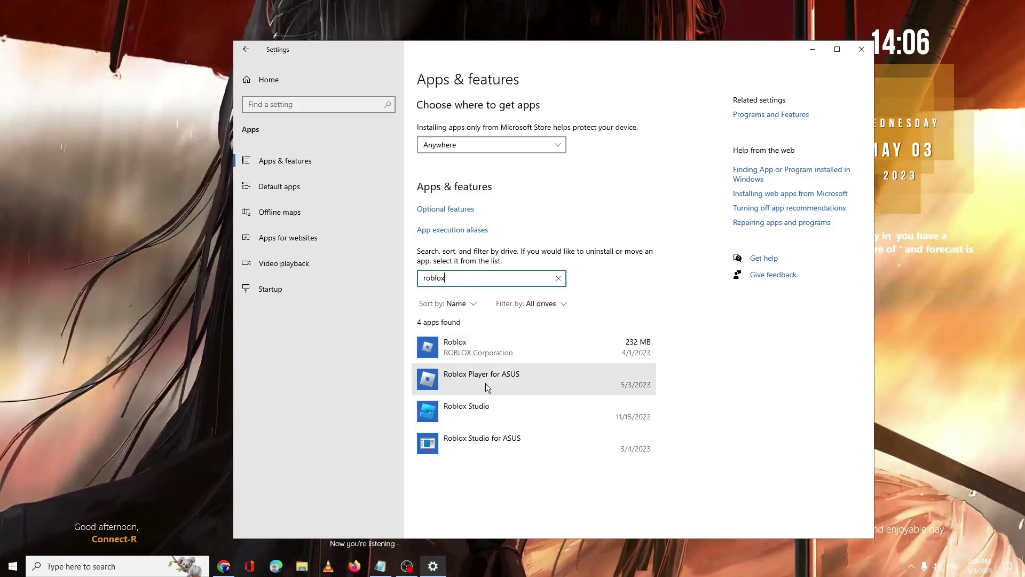
- Uninstall Roblox Player for ASUS and the Roblox app
{"action": "left_click", "coordinate": [511, 379]}
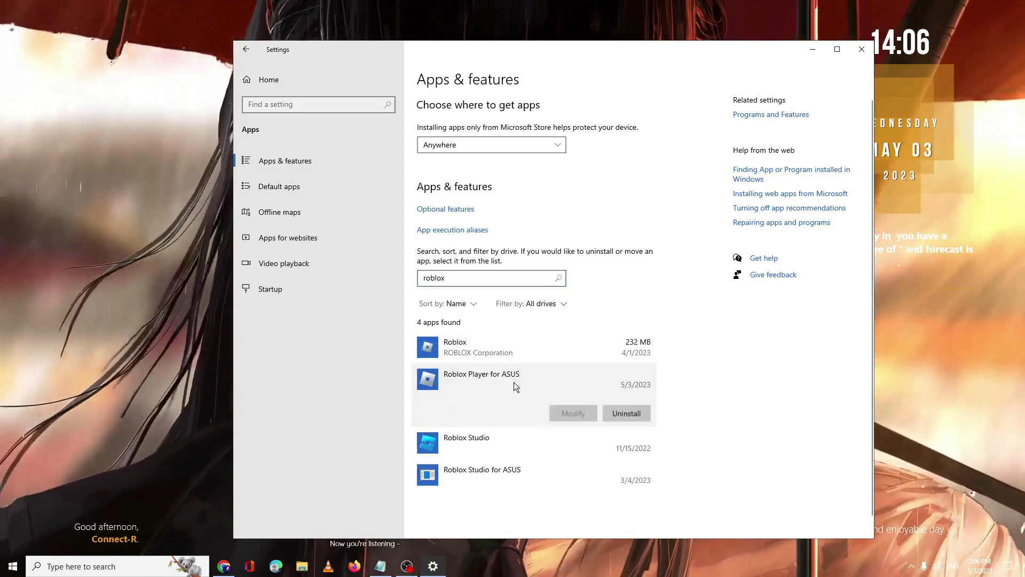
{"action": "left_click", "coordinate": [632, 414]}
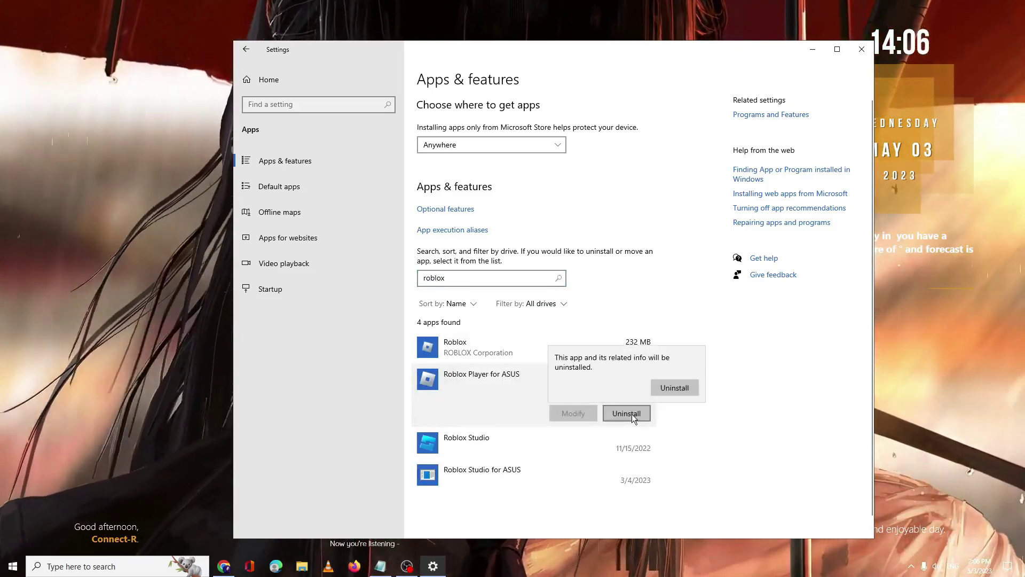
{"action": "left_click", "coordinate": [671, 389]}
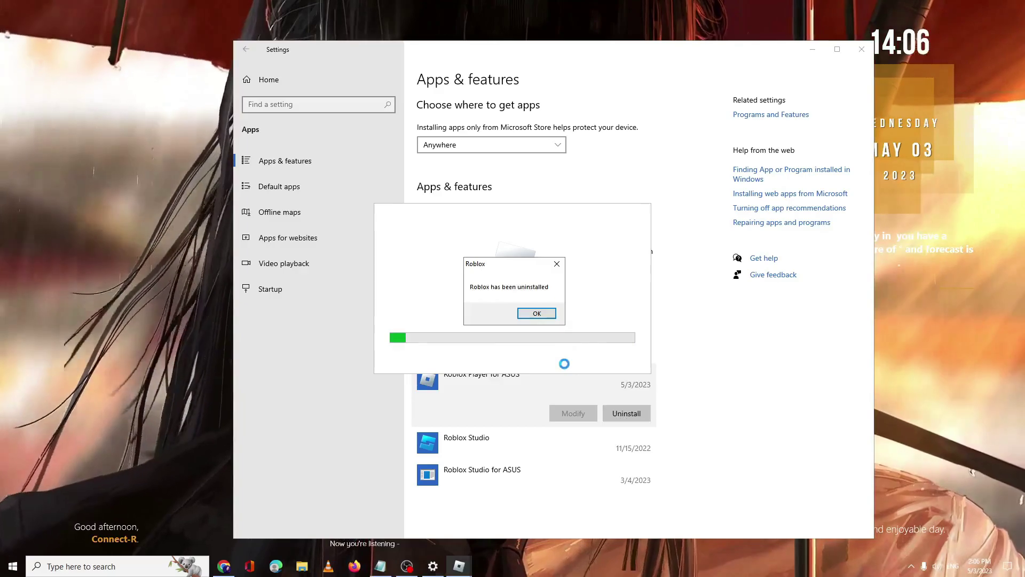
{"action": "left_click", "coordinate": [536, 313]}
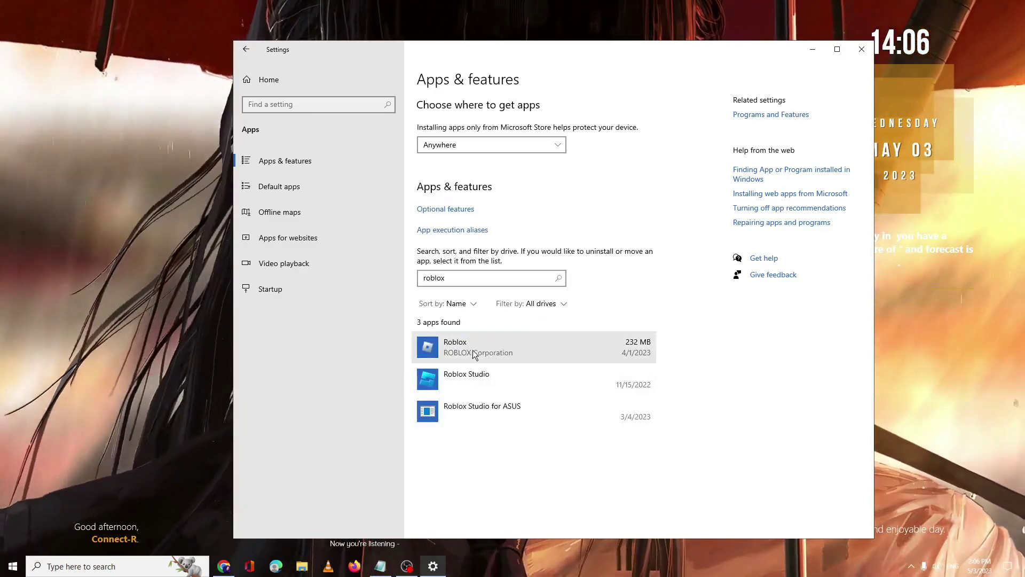
{"action": "left_click", "coordinate": [472, 351]}
{"action": "left_click", "coordinate": [624, 392]}
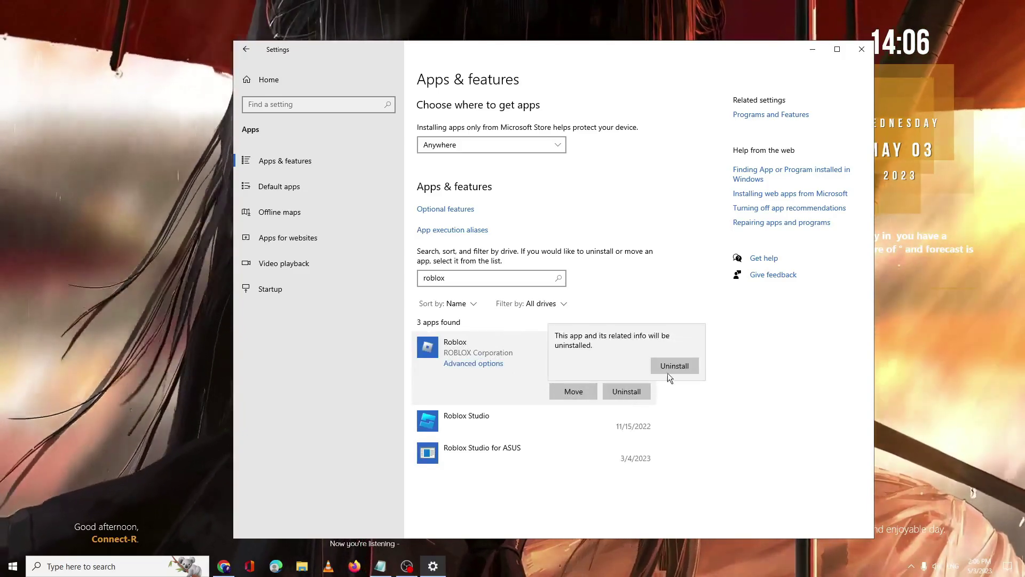
{"action": "left_click", "coordinate": [670, 370]}
- Run the uninstall for Roblox Studio for ASUS, then close Settings
{"action": "left_click", "coordinate": [533, 382]}
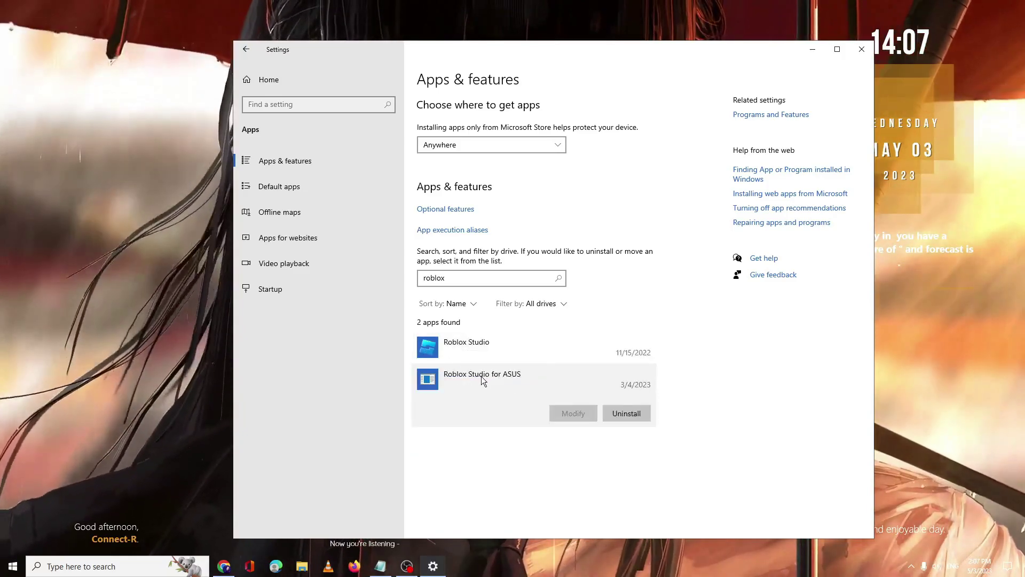
{"action": "left_click", "coordinate": [624, 415]}
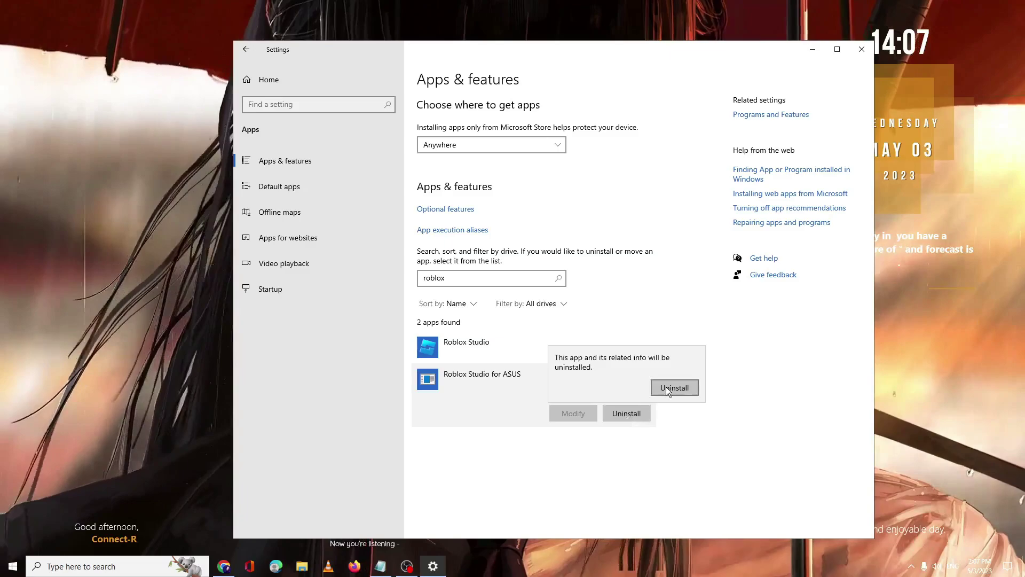
{"action": "left_click", "coordinate": [666, 388]}
{"action": "left_click", "coordinate": [629, 291]}
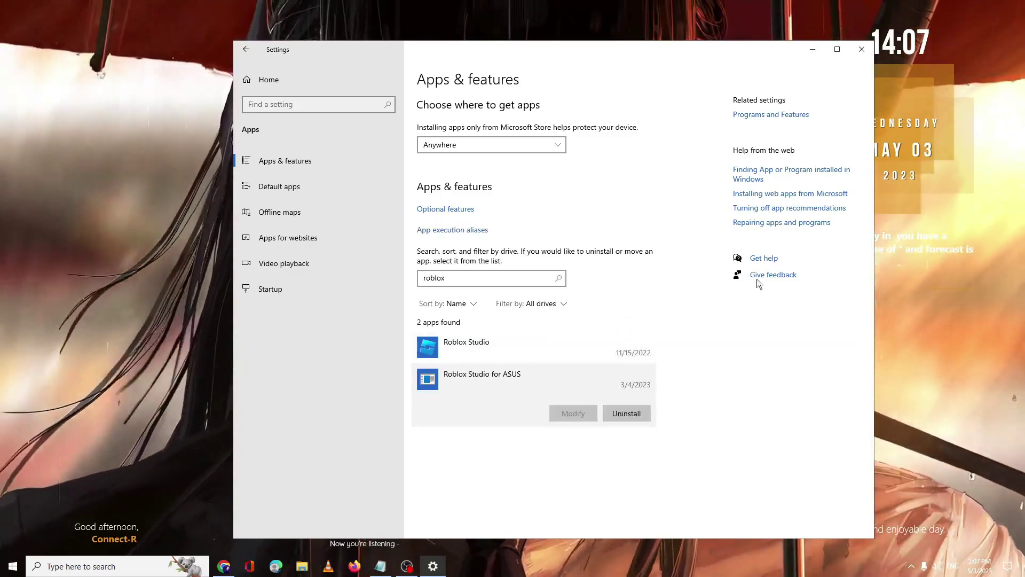
{"action": "left_click", "coordinate": [858, 47]}
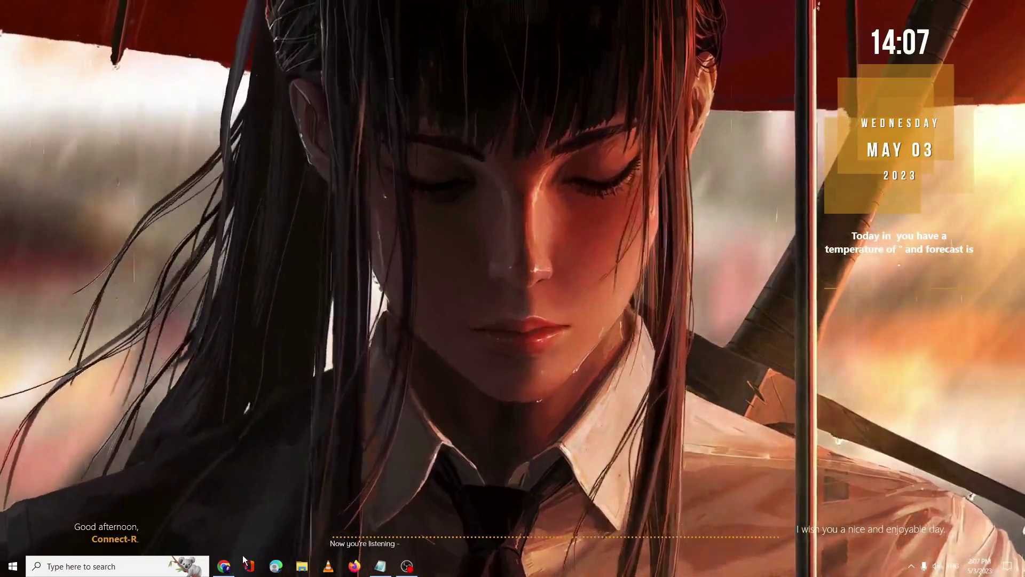
- Log in on roblox.com, press Play on Arsenal, and download and install the Roblox Player
{"action": "left_click", "coordinate": [223, 566]}
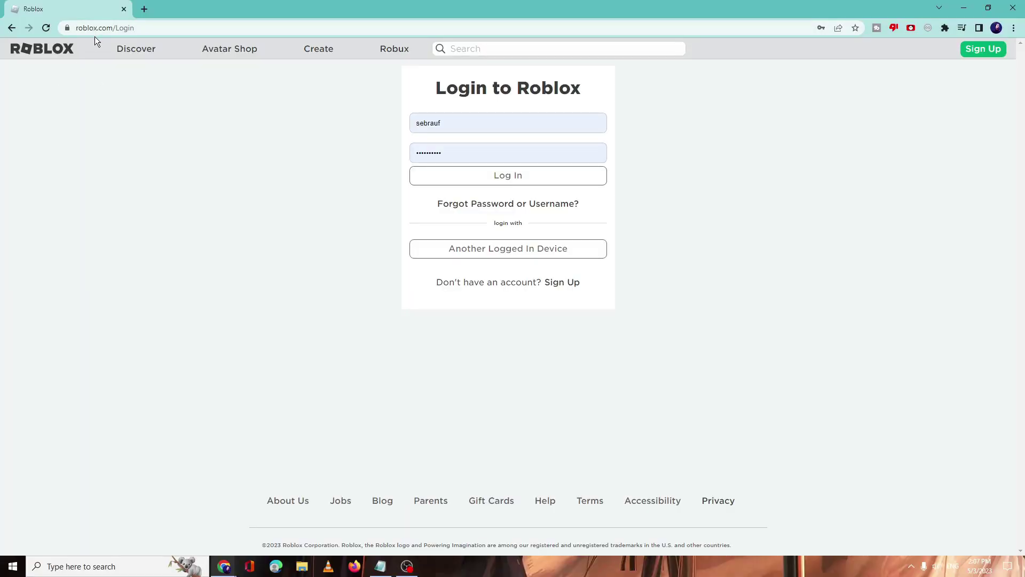
{"action": "left_click", "coordinate": [497, 181]}
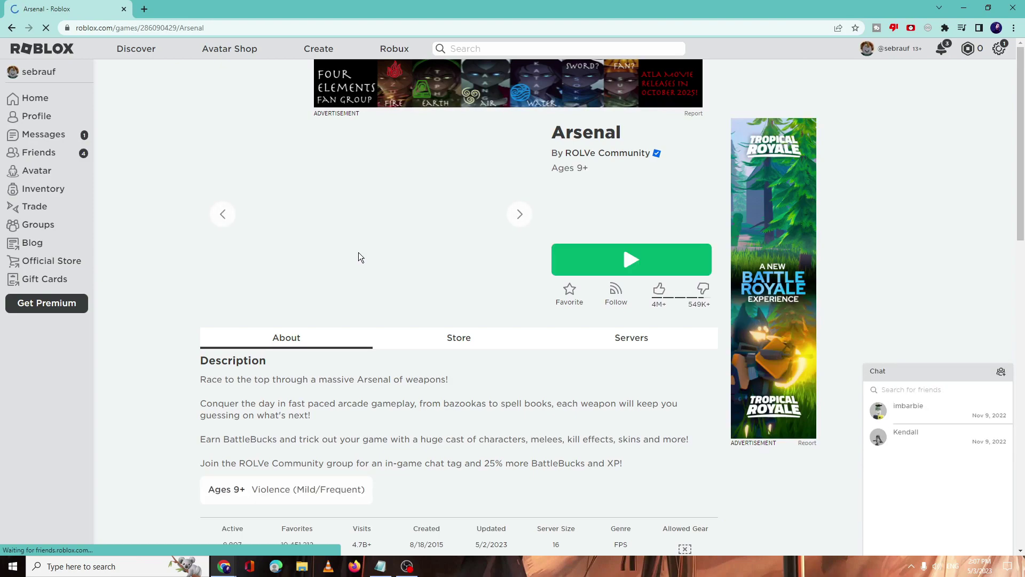
{"action": "left_click", "coordinate": [616, 261]}
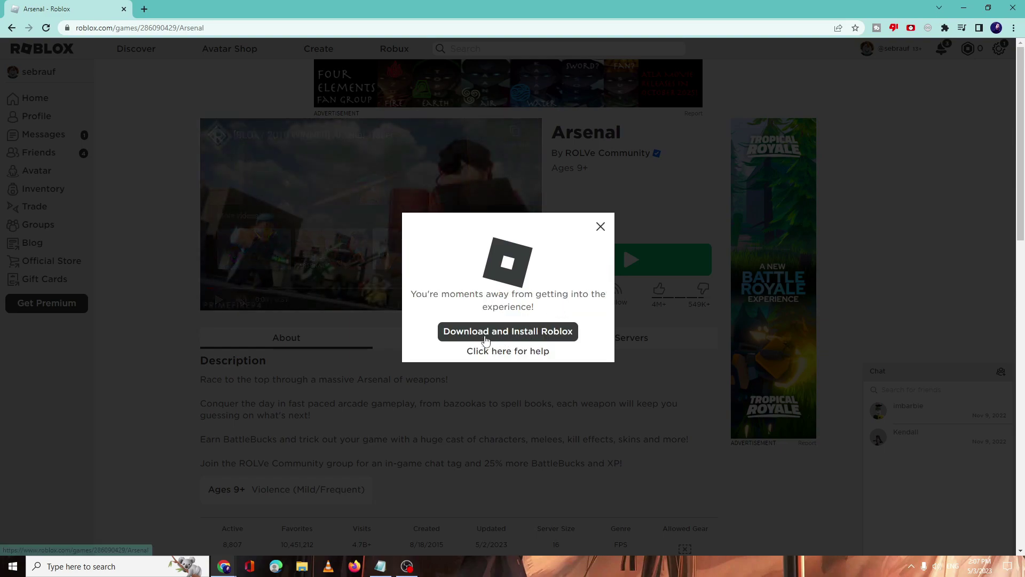
{"action": "left_click", "coordinate": [515, 332]}
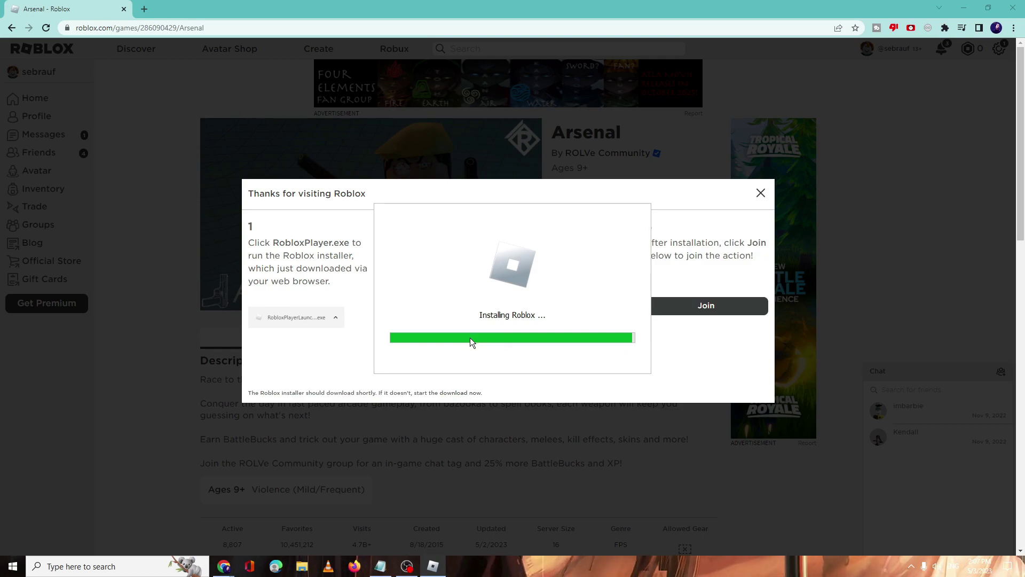
{"action": "left_click", "coordinate": [504, 356]}
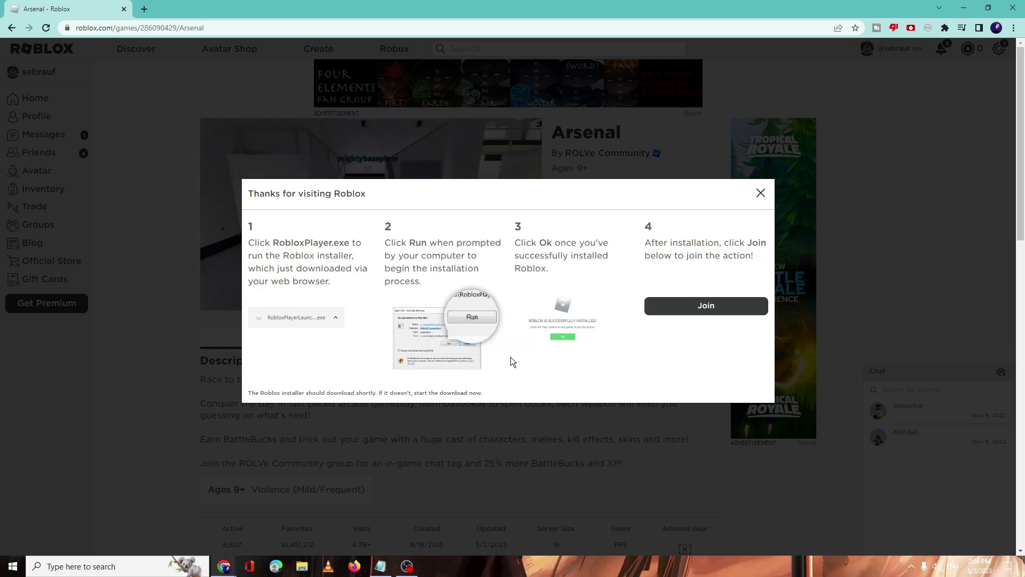
{"action": "key", "text": "super+d"}
- Find the Roblox Player shortcut via search, open its file location and its properties
{"action": "left_click", "coordinate": [112, 566]}
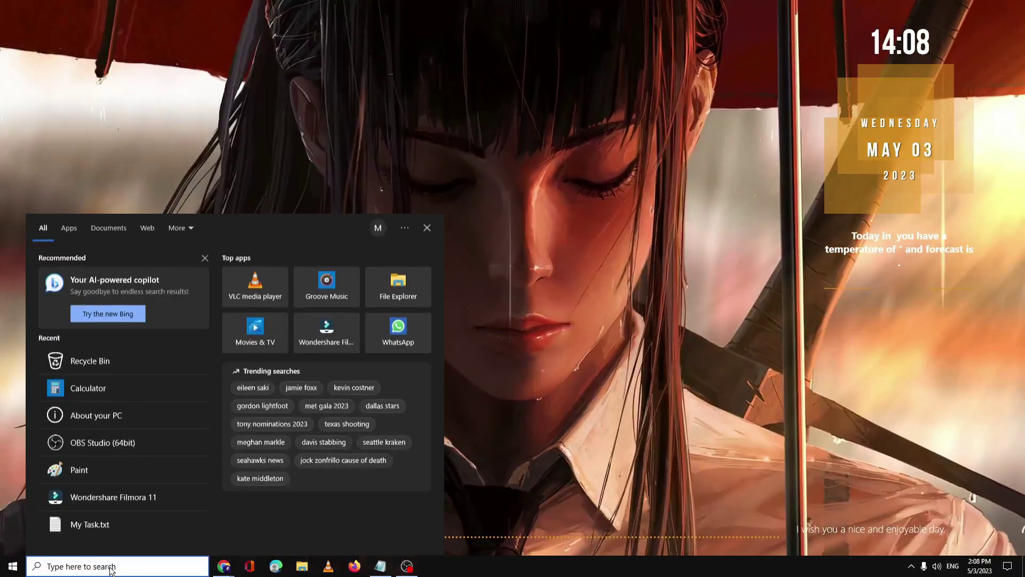
{"action": "type", "text": "roblox"}
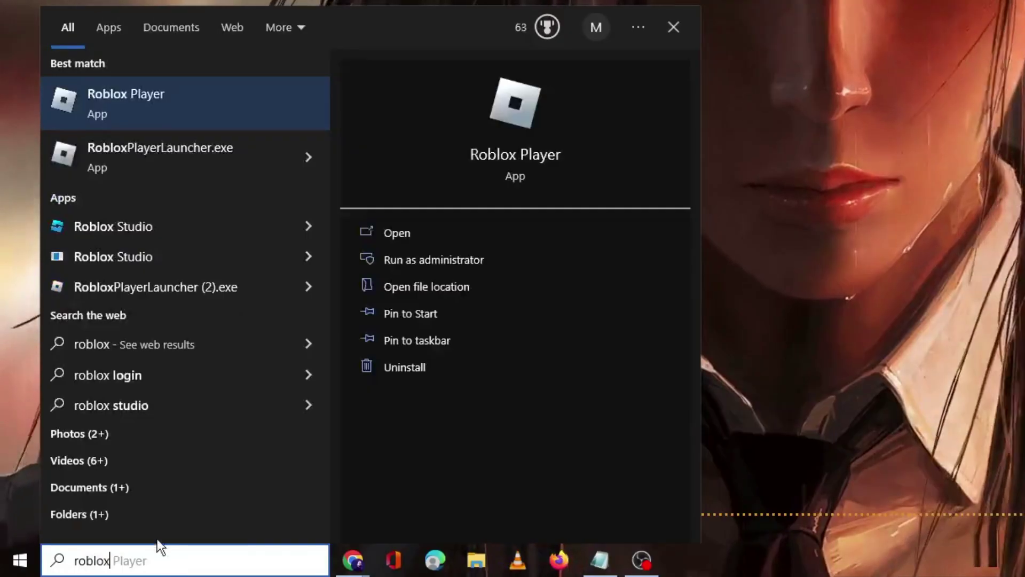
{"action": "right_click", "coordinate": [197, 104]}
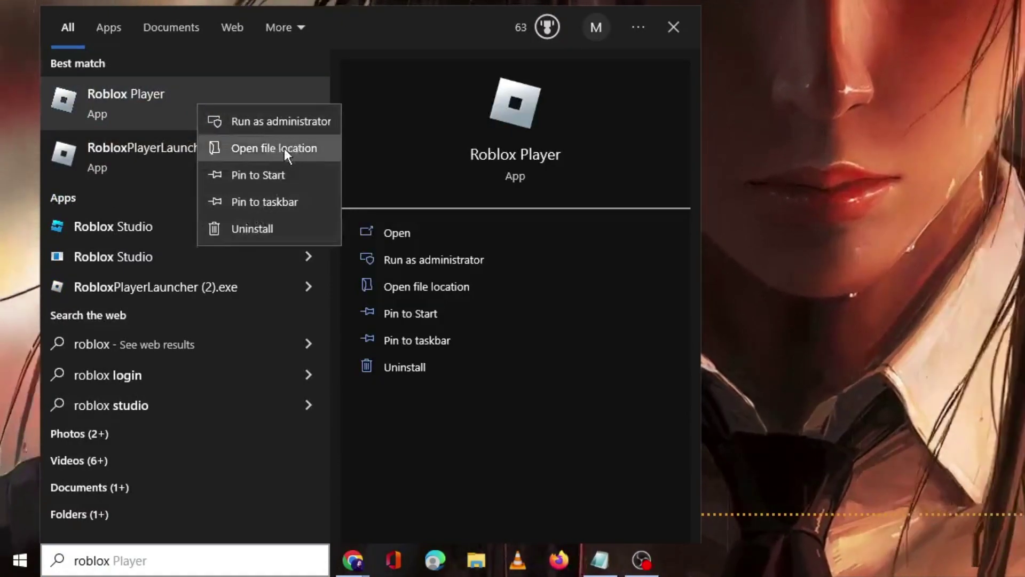
{"action": "left_click", "coordinate": [284, 148]}
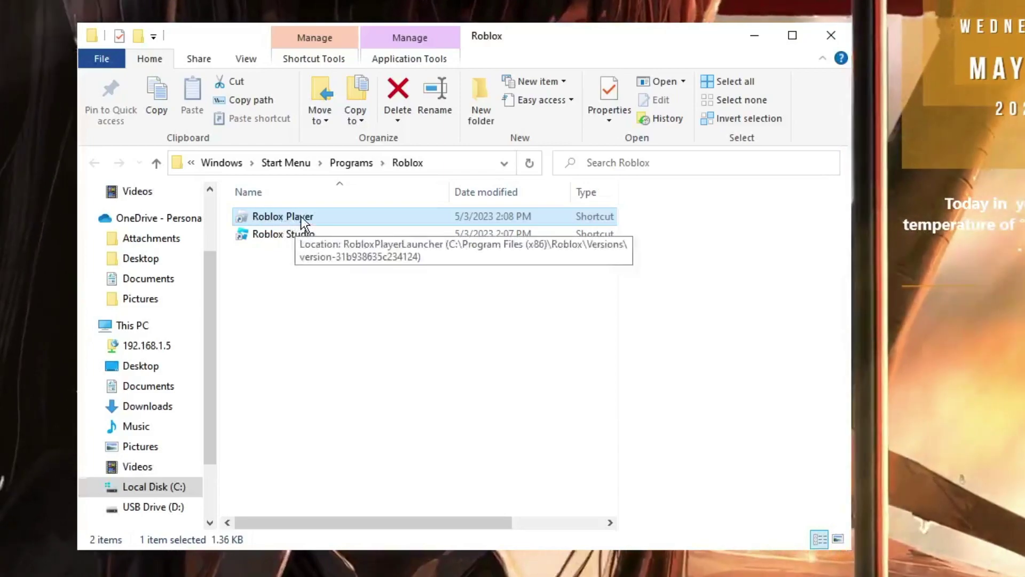
{"action": "right_click", "coordinate": [300, 216]}
{"action": "left_click", "coordinate": [350, 576]}
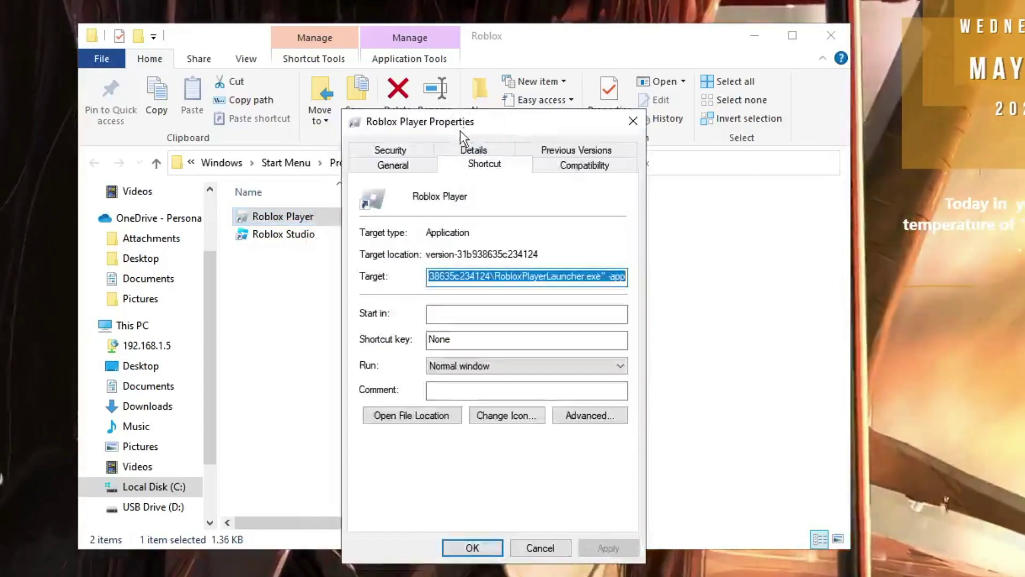
- Tick Disable fullscreen optimizations and Run as administrator under Compatibility, apply, and close Explorer
{"action": "left_click", "coordinate": [581, 167]}
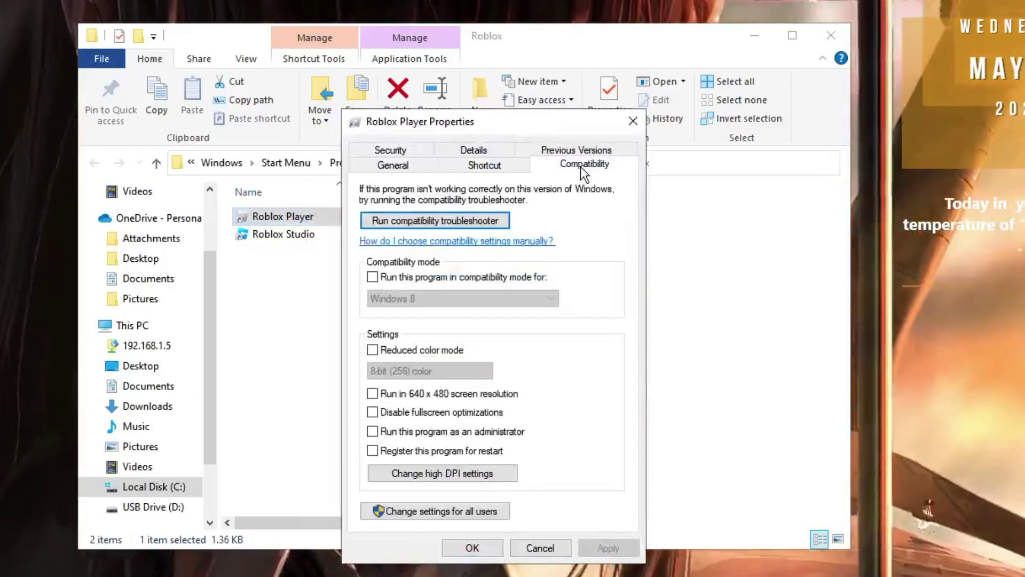
{"action": "left_click", "coordinate": [374, 412]}
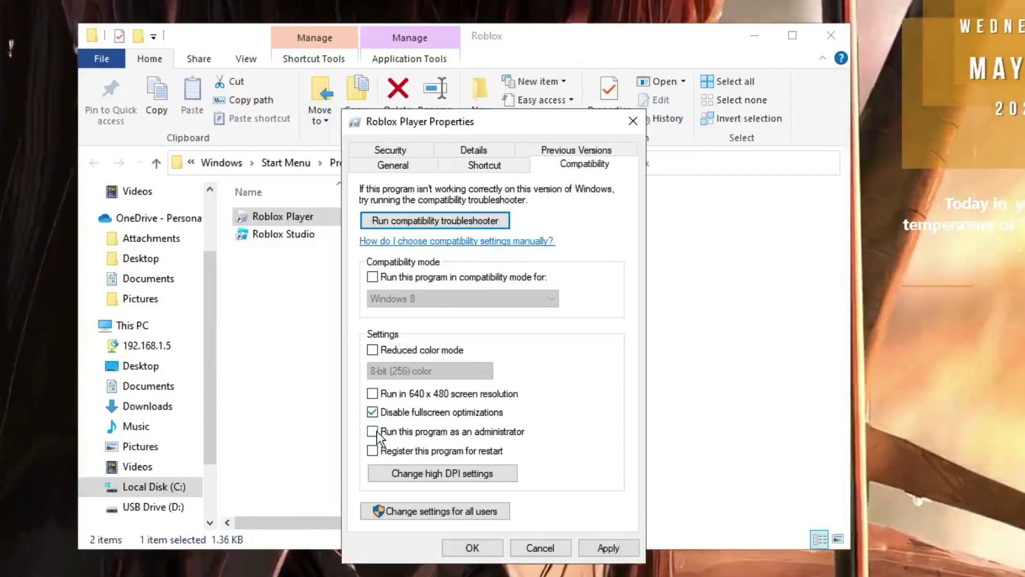
{"action": "left_click", "coordinate": [376, 432]}
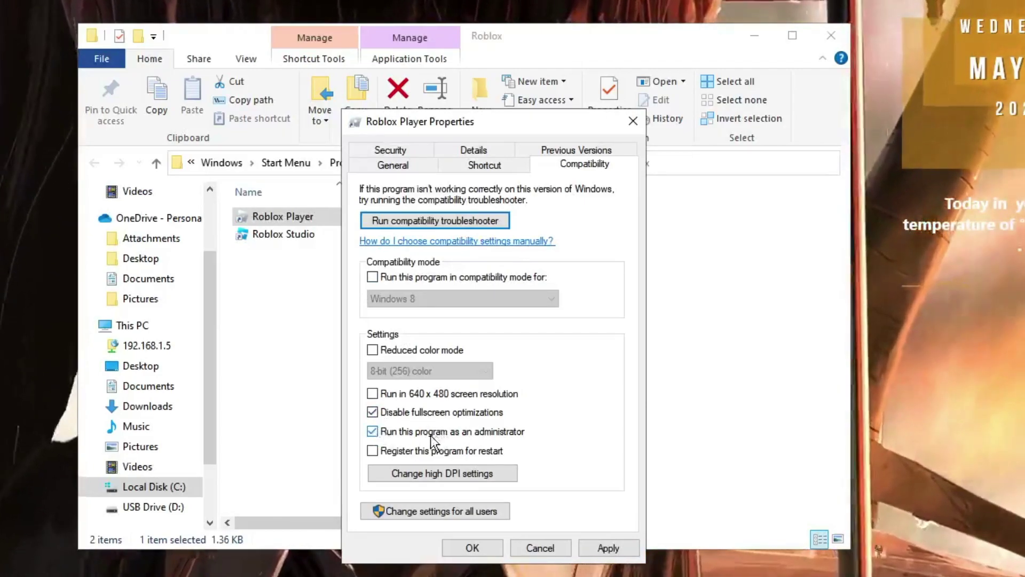
{"action": "left_click", "coordinate": [607, 547]}
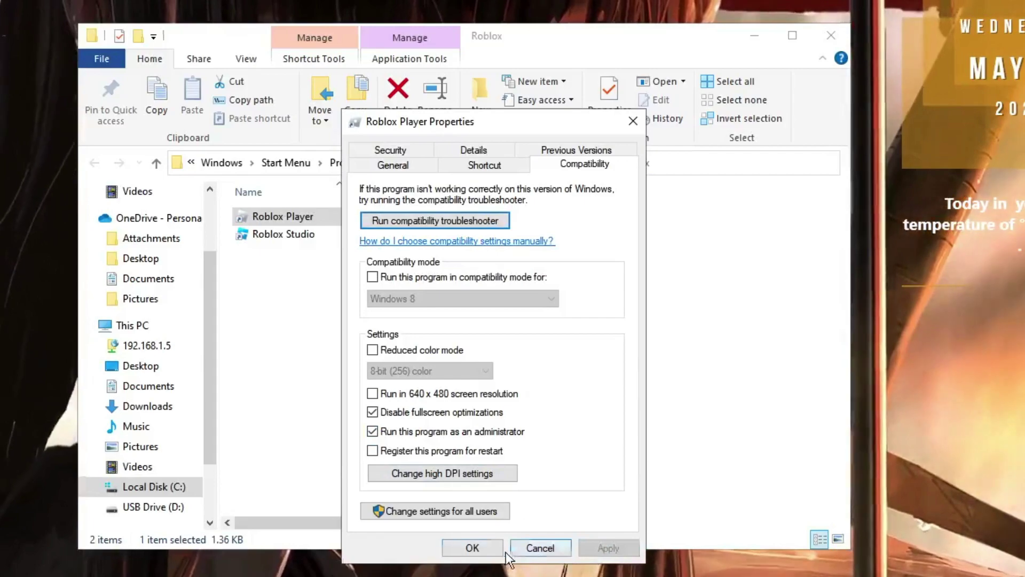
{"action": "left_click", "coordinate": [475, 548]}
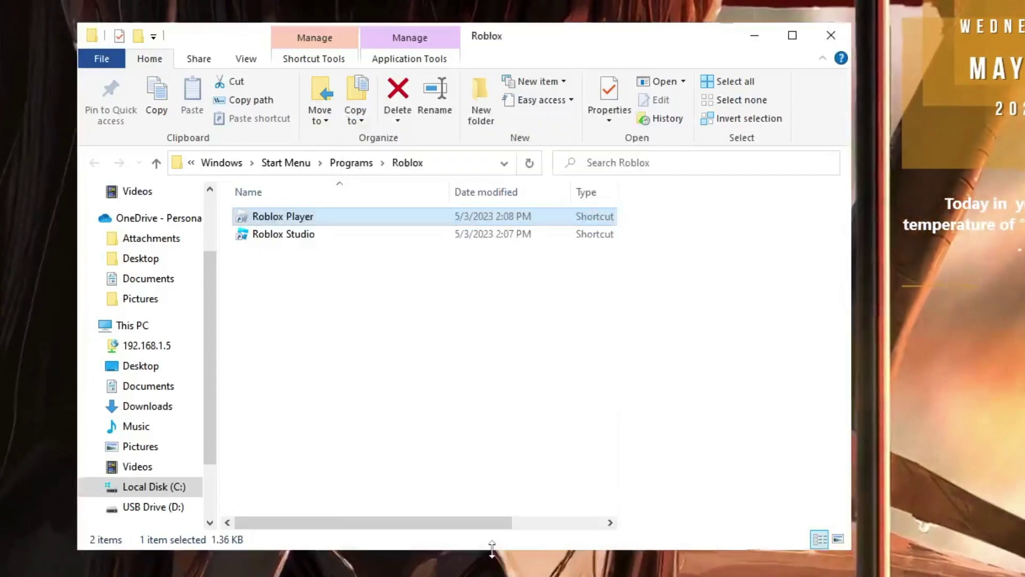
{"action": "left_click", "coordinate": [830, 35]}
- Launch Roblox Player from Windows search, start logging in, then minimize its window
{"action": "left_click", "coordinate": [142, 561]}
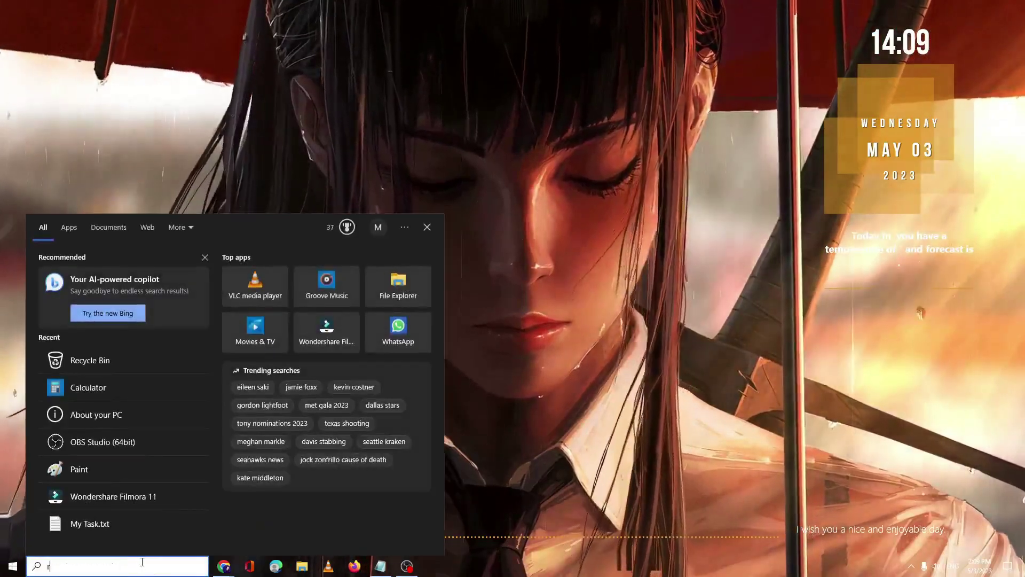
{"action": "type", "text": "rolbox"}
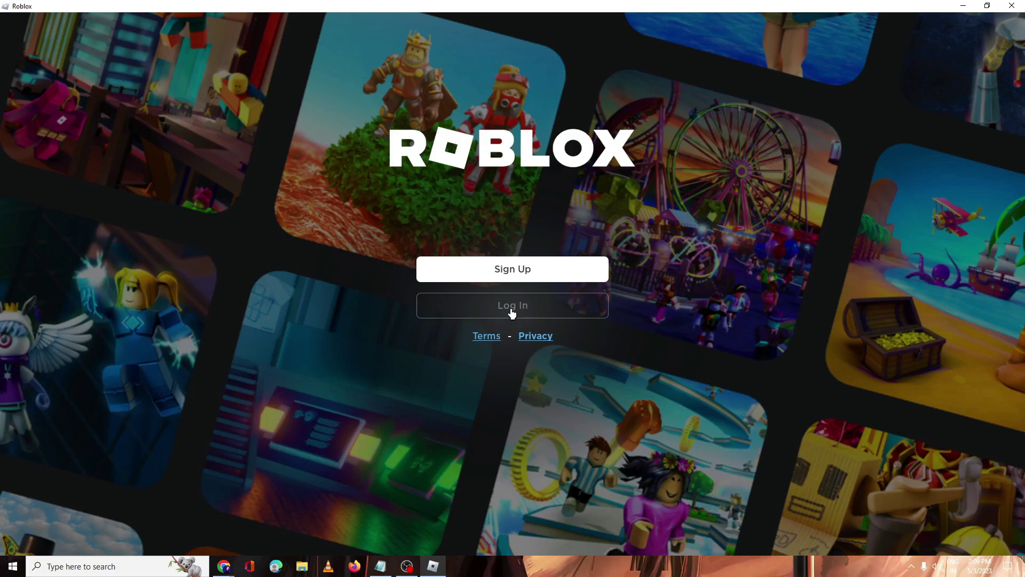
{"action": "left_click", "coordinate": [512, 314]}
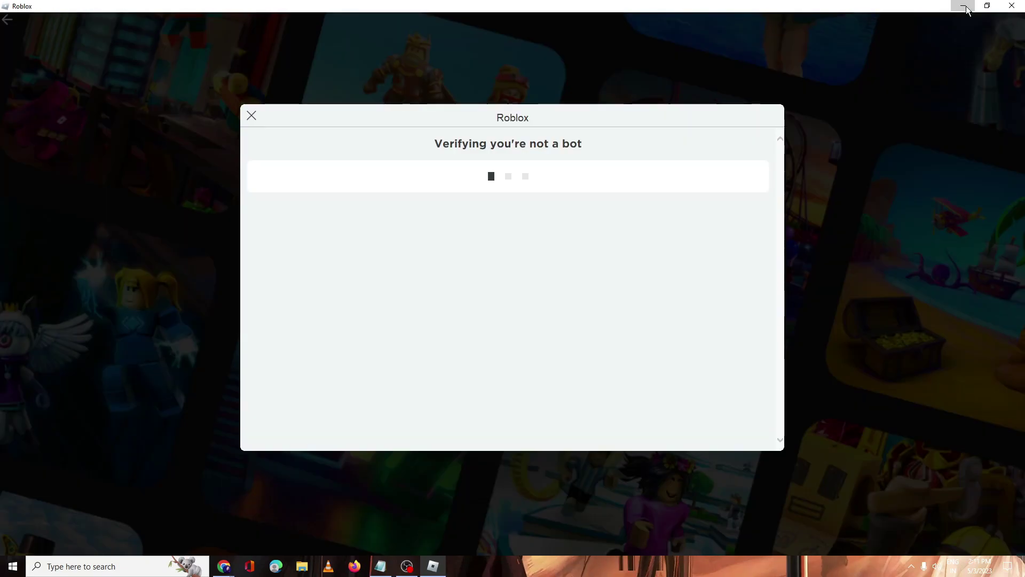
{"action": "left_click", "coordinate": [964, 6]}
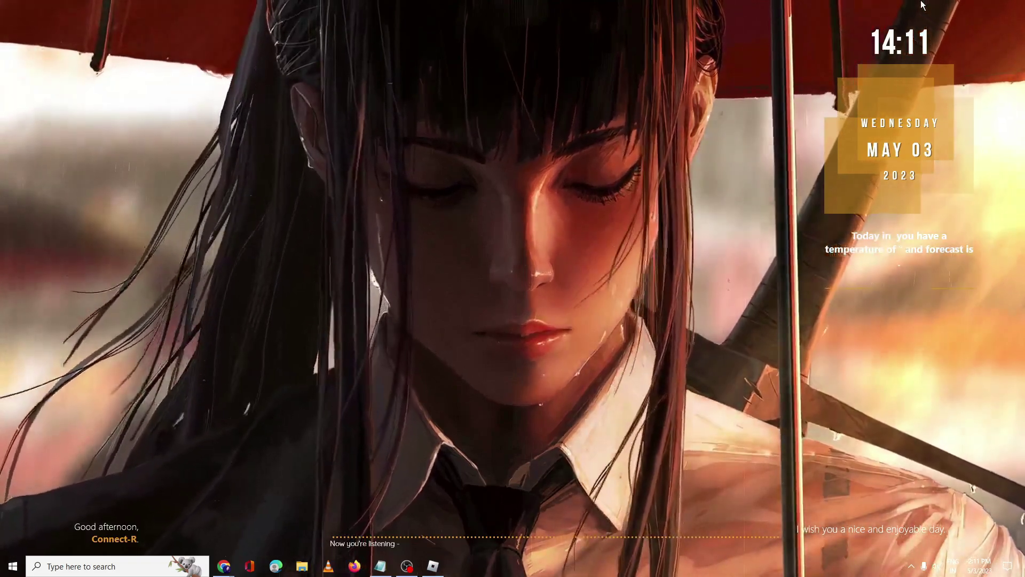